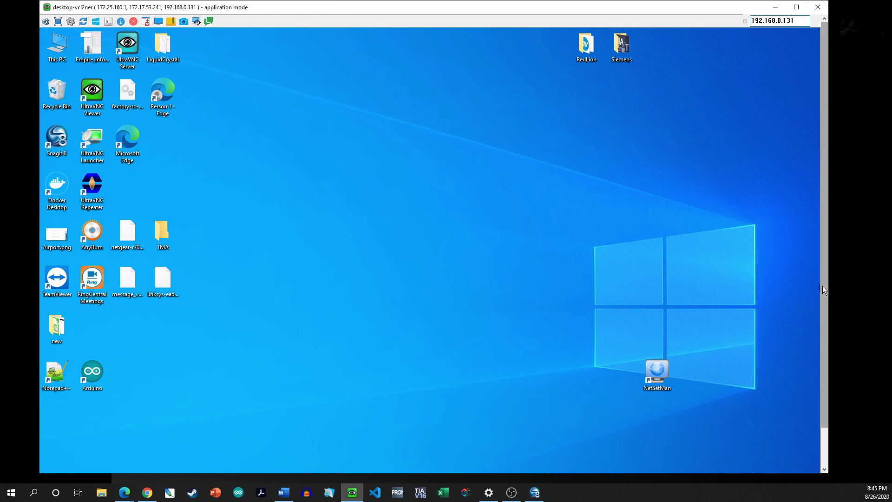
# Step: Open Chrome on the remote computer, search for "tosibox softkey" and open the TOSIBOX SoftKey product page
pyautogui.moveTo(823, 286); pyautogui.dragTo(821, 350)
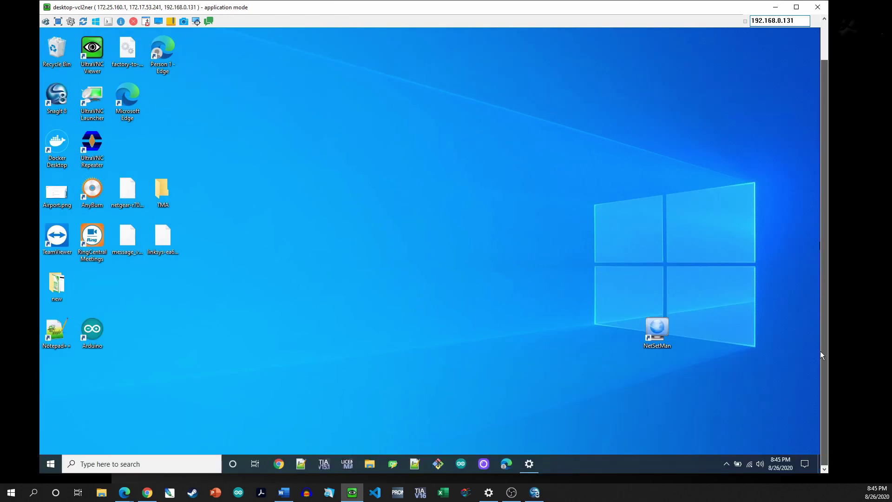
pyautogui.click(278, 461)
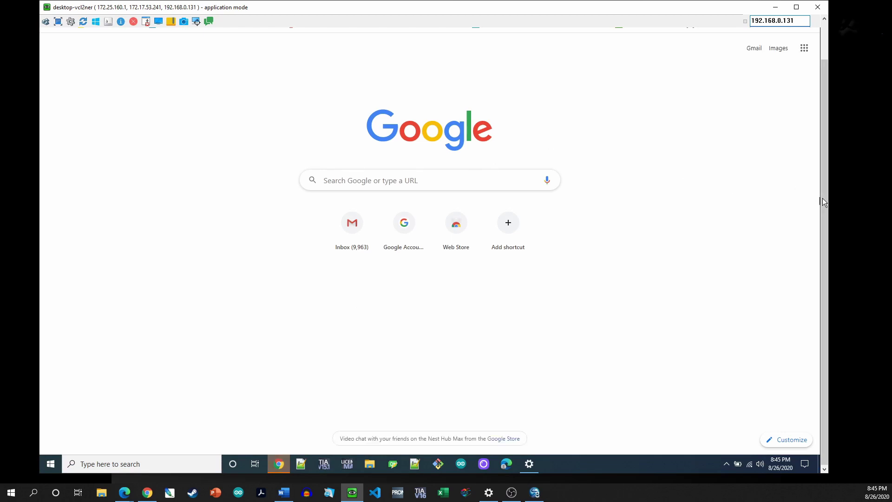
pyautogui.moveTo(824, 201); pyautogui.dragTo(827, 153)
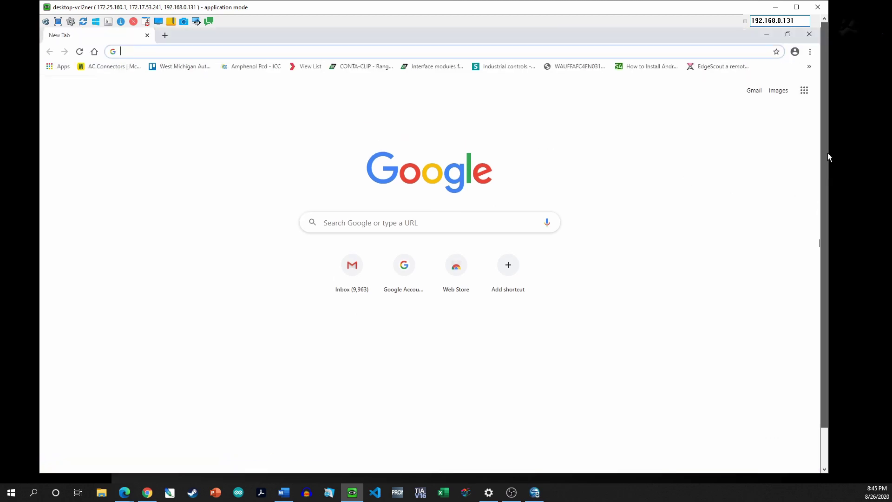
pyautogui.click(262, 51)
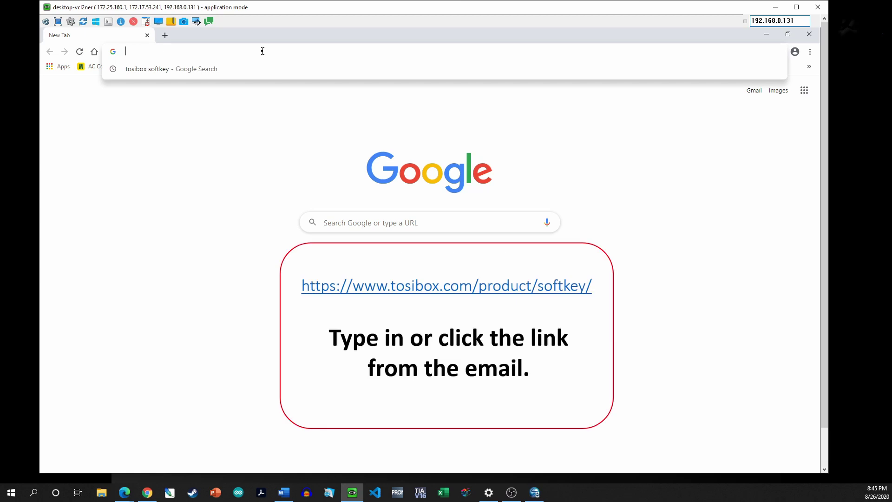
pyautogui.write('tosibox softkey')
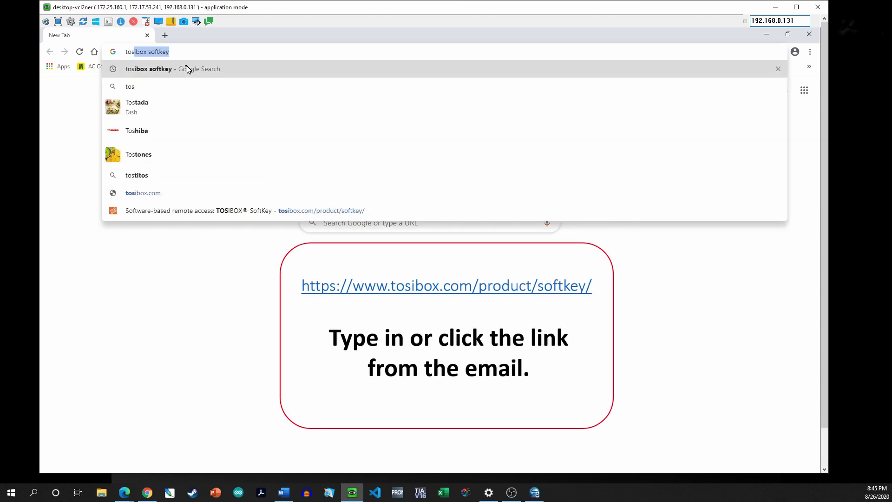
pyautogui.click(188, 69)
pyautogui.click(193, 163)
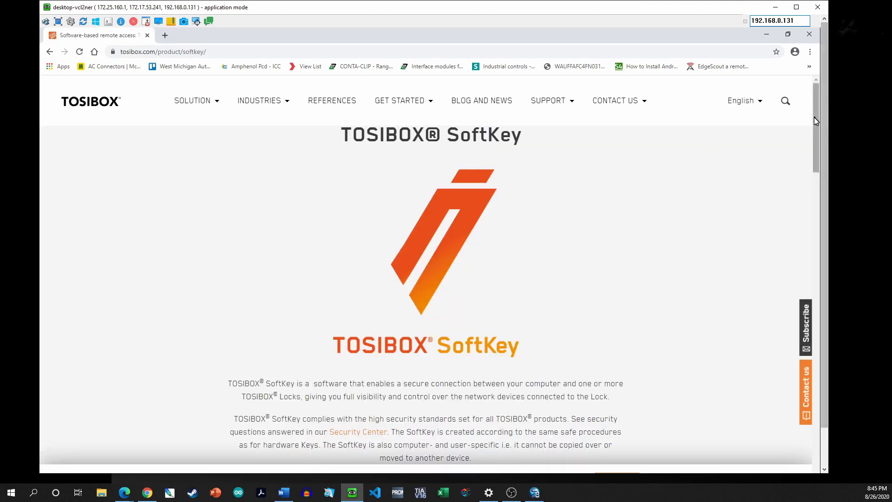
# Step: Download SoftKey for Windows from the Download SoftKey section of the product page
pyautogui.moveTo(815, 117)
pyautogui.mouseDown()
pyautogui.moveTo(815, 186)
pyautogui.moveTo(818, 119)
pyautogui.mouseUp()
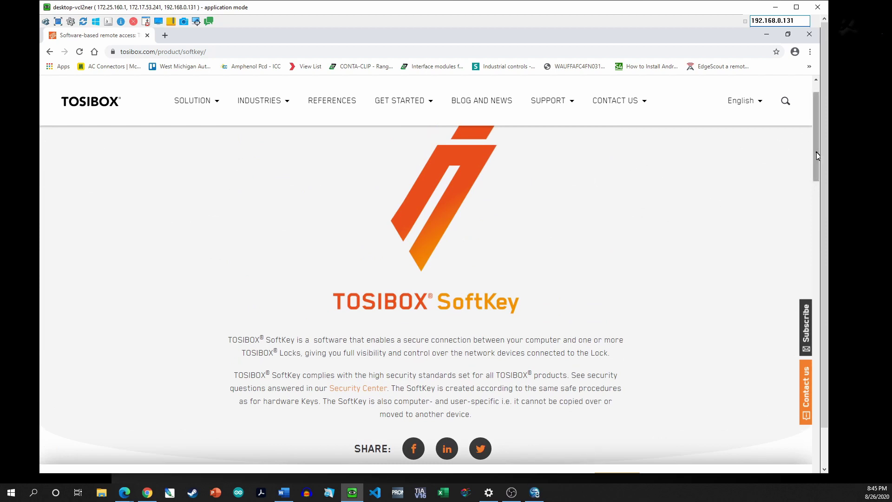
pyautogui.moveTo(816, 125); pyautogui.dragTo(821, 115)
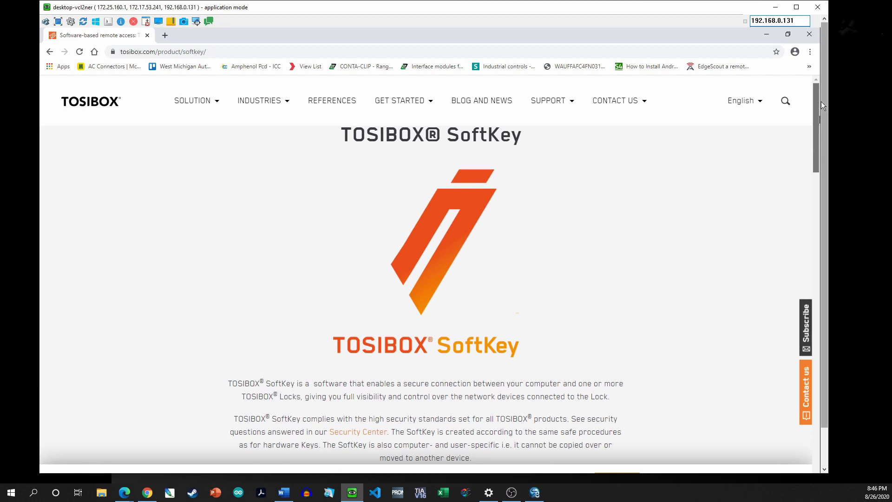
pyautogui.scroll(-3, 818, 178)
pyautogui.moveTo(818, 178); pyautogui.dragTo(814, 293)
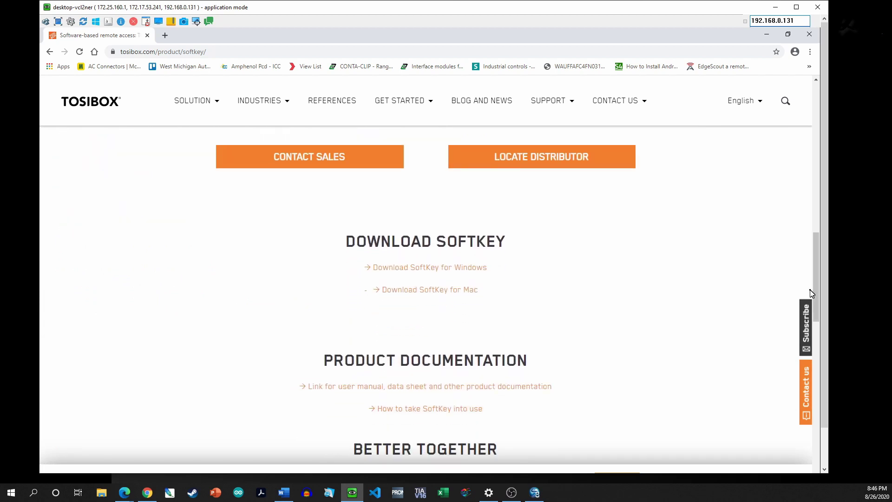
pyautogui.click(448, 271)
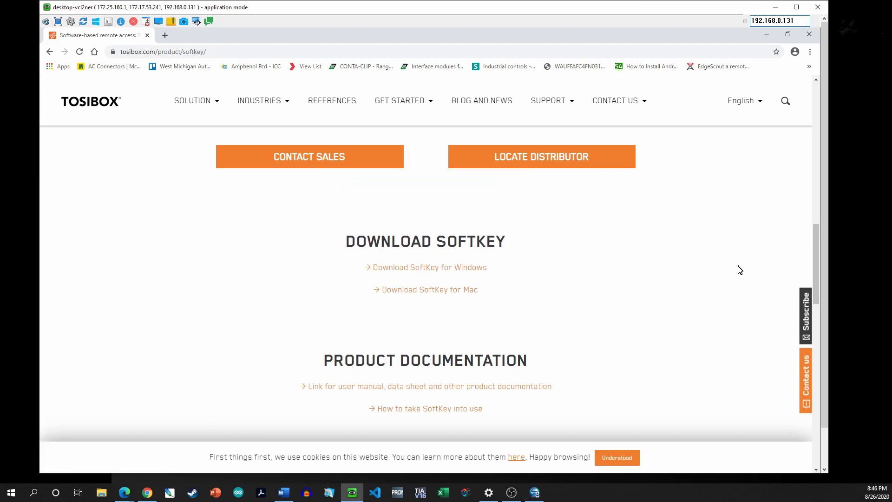
# Step: Accept the website's cookie notice and run the downloaded installer tbsetup (1).exe
pyautogui.scroll(-5, 818, 270)
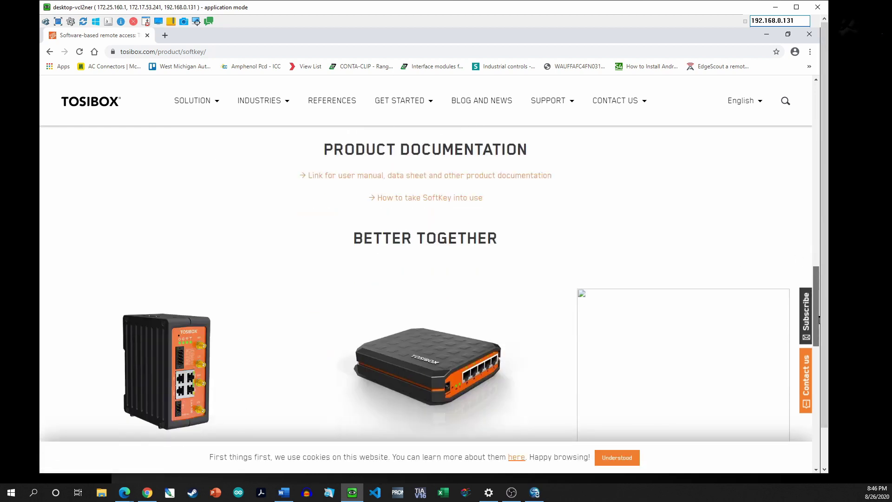
pyautogui.scroll(-10, 767, 408)
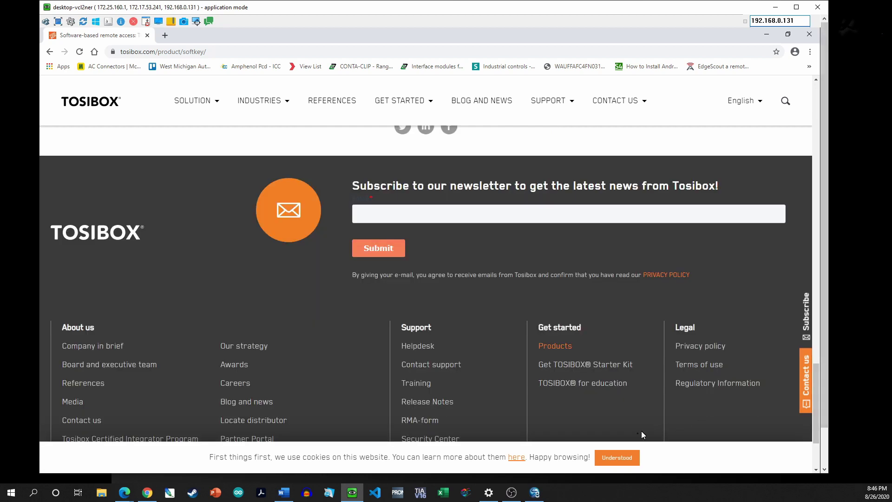
pyautogui.click(626, 461)
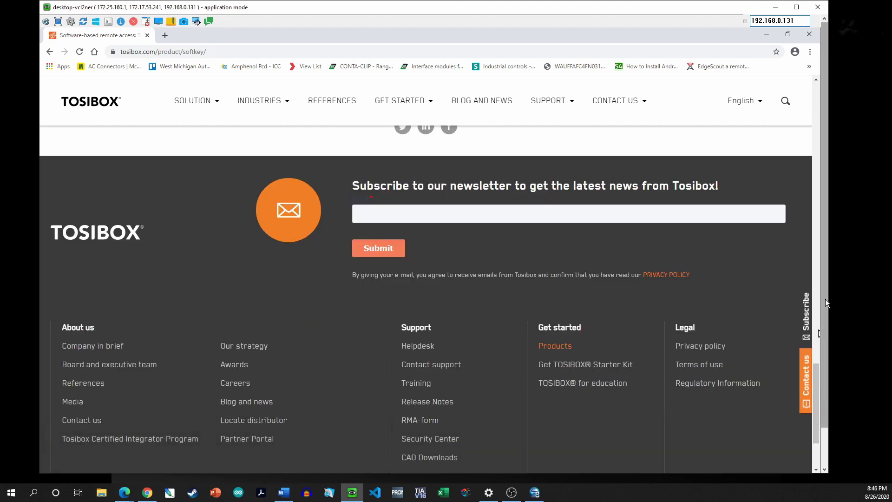
pyautogui.moveTo(825, 300); pyautogui.dragTo(835, 370)
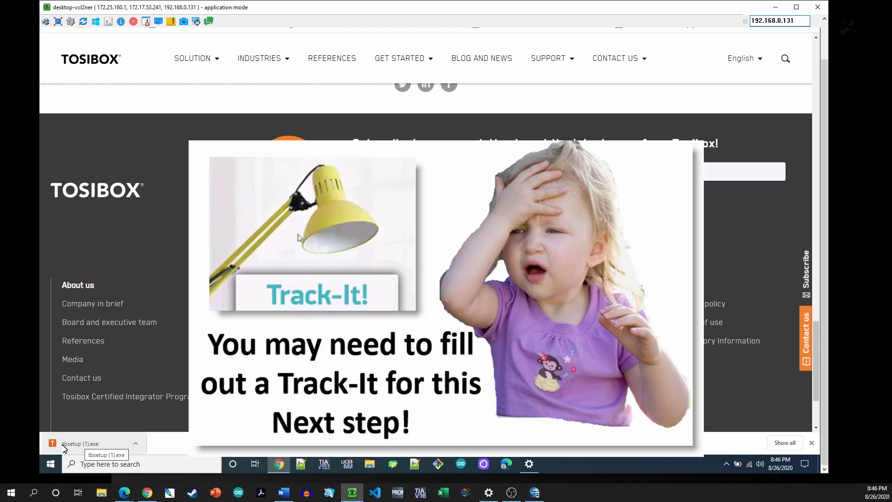
pyautogui.click(89, 448)
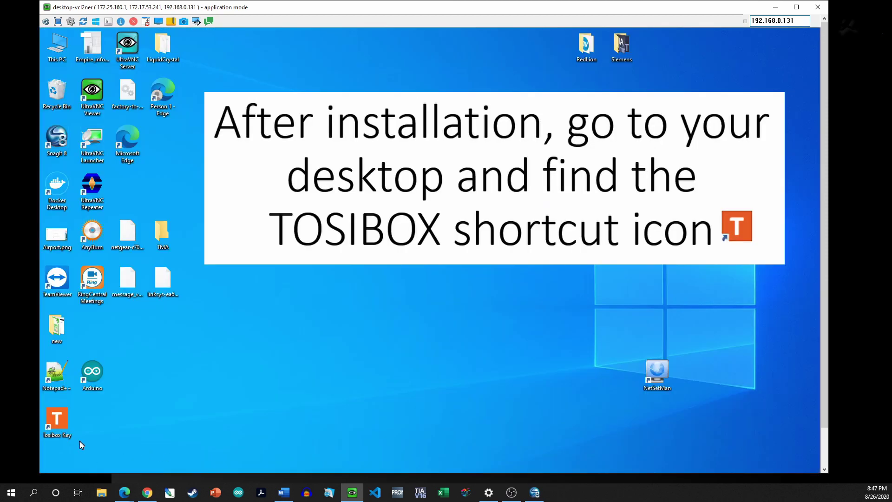
# Step: Move the Tosibox Key shortcut to the middle of the desktop, launch it and submit the SoftKey activation code
pyautogui.moveTo(52, 421); pyautogui.dragTo(412, 237)
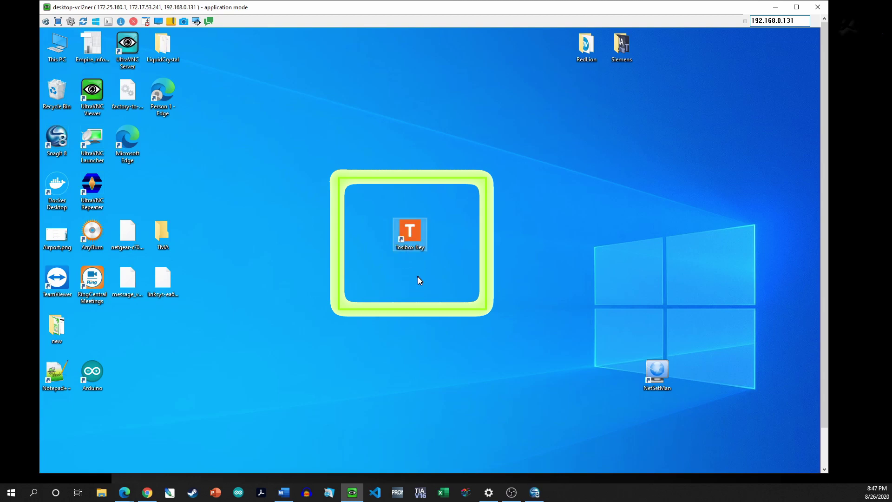
pyautogui.doubleClick(410, 235)
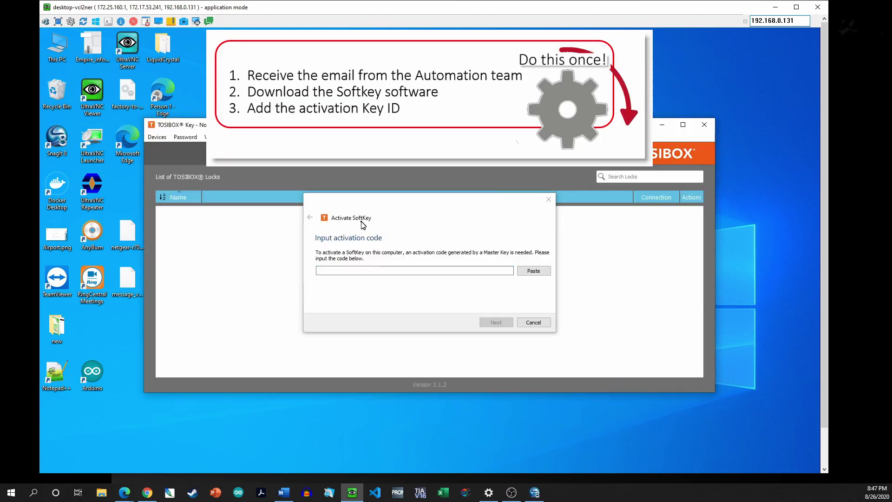
pyautogui.click(350, 270)
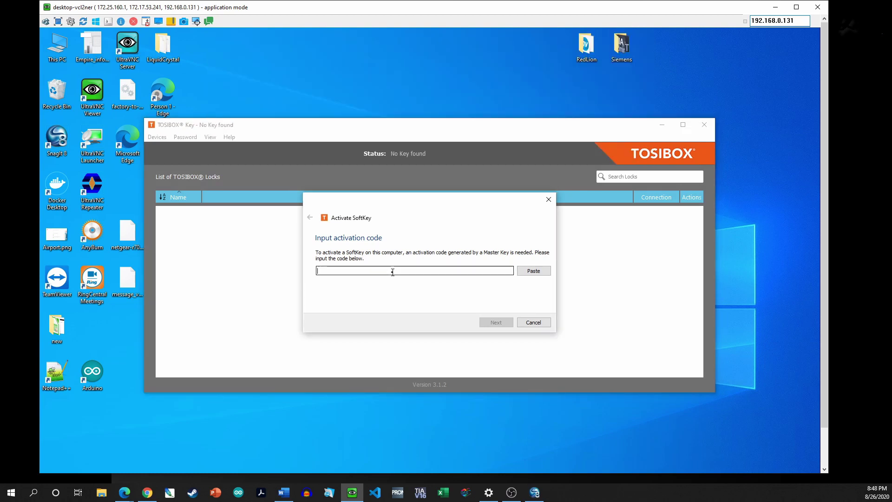
pyautogui.hotkey('ctrl', 'v')
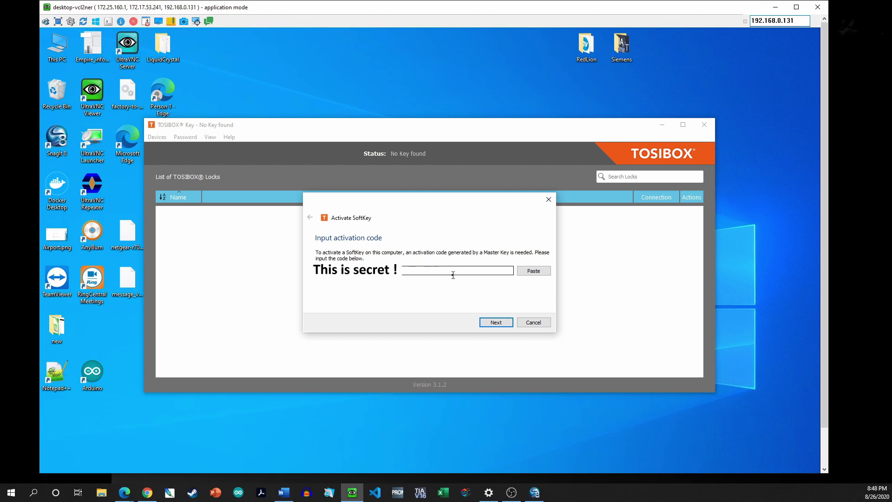
pyautogui.click(497, 322)
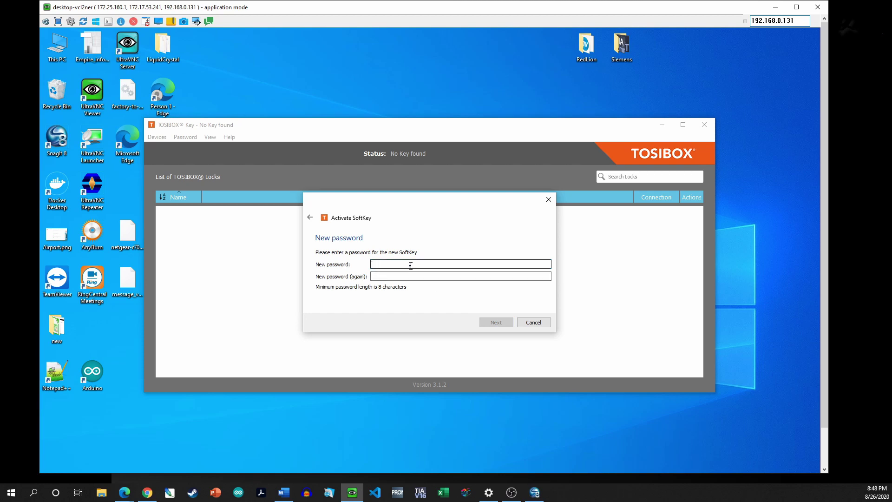
# Step: Enter and repeat the new SoftKey password, and continue the activation
pyautogui.hotkey('ctrl', 'v')
pyautogui.press('Tab')
pyautogui.hotkey('ctrl', 'v')
pyautogui.click(485, 322)
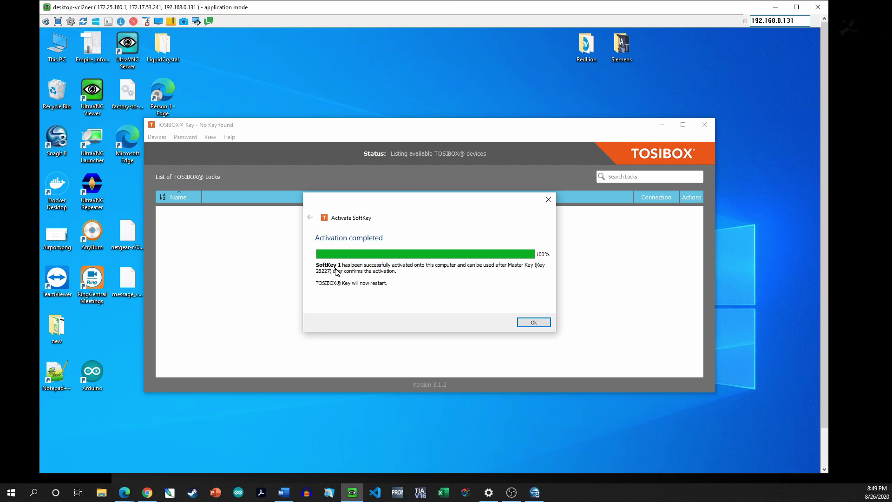
# Step: Close the completed activation and unlock SoftKey 1 with its password
pyautogui.click(525, 322)
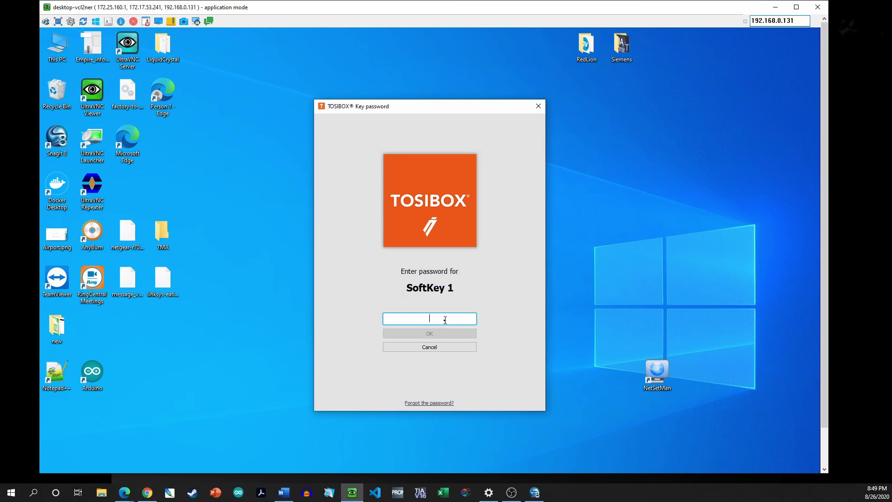
pyautogui.hotkey('ctrl', 'v')
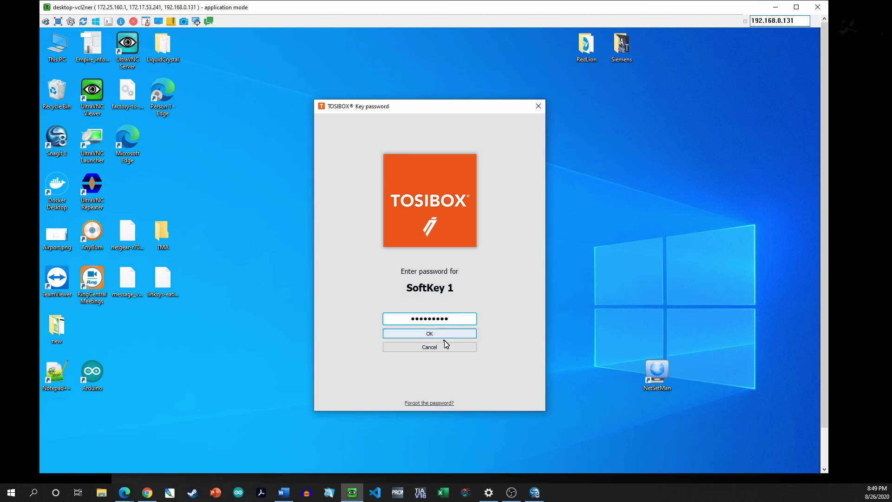
pyautogui.click(443, 336)
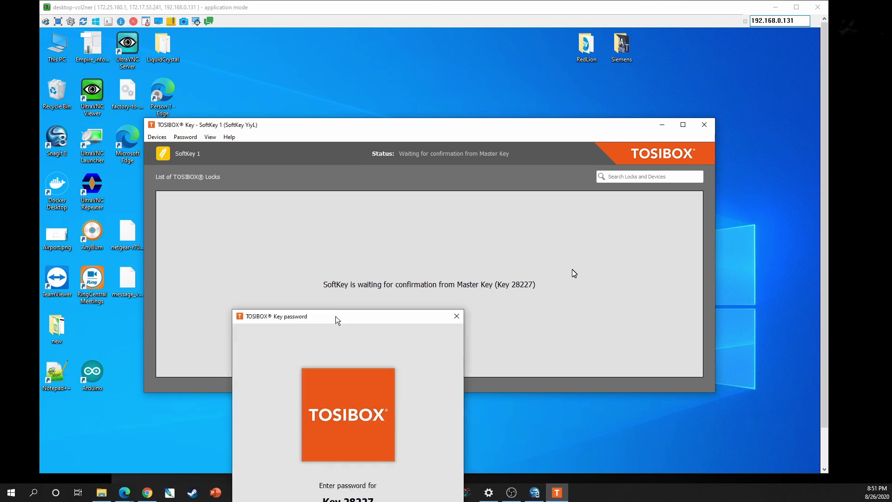
# Step: Unlock the Master Key with its password and accept the new activation of SoftKey 1
pyautogui.moveTo(434, 76); pyautogui.dragTo(448, 76)
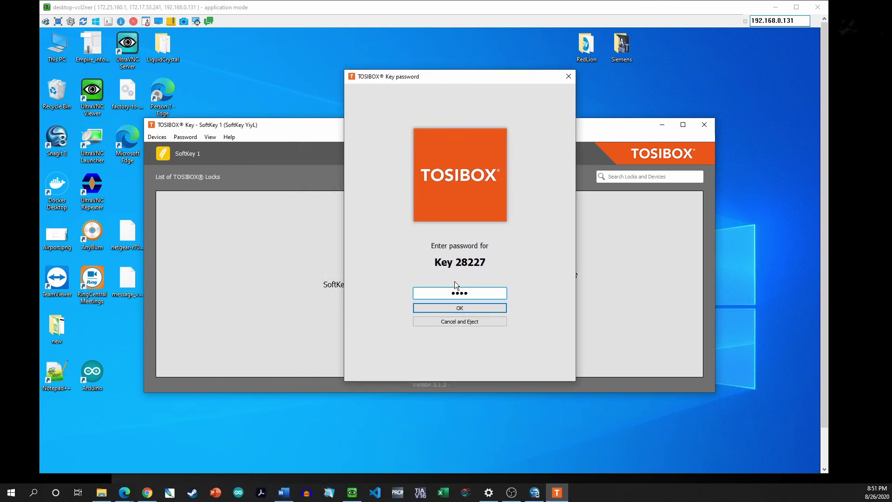
pyautogui.press('Return')
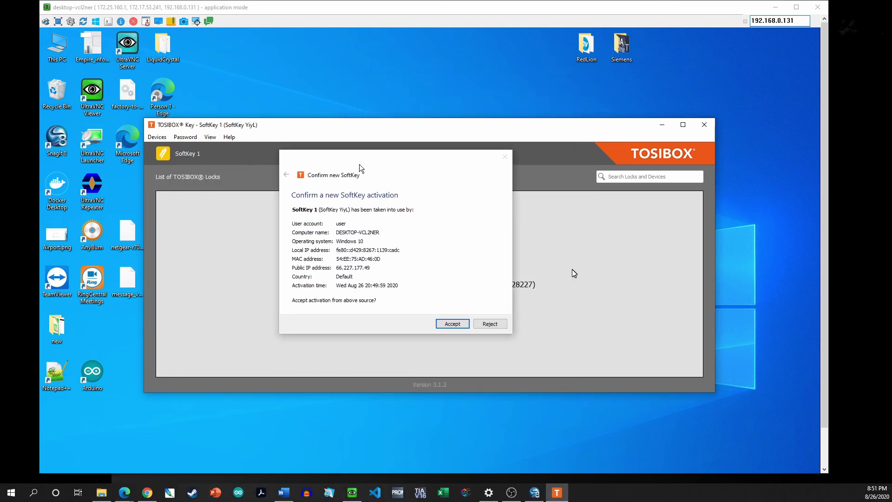
pyautogui.moveTo(360, 167); pyautogui.dragTo(408, 172)
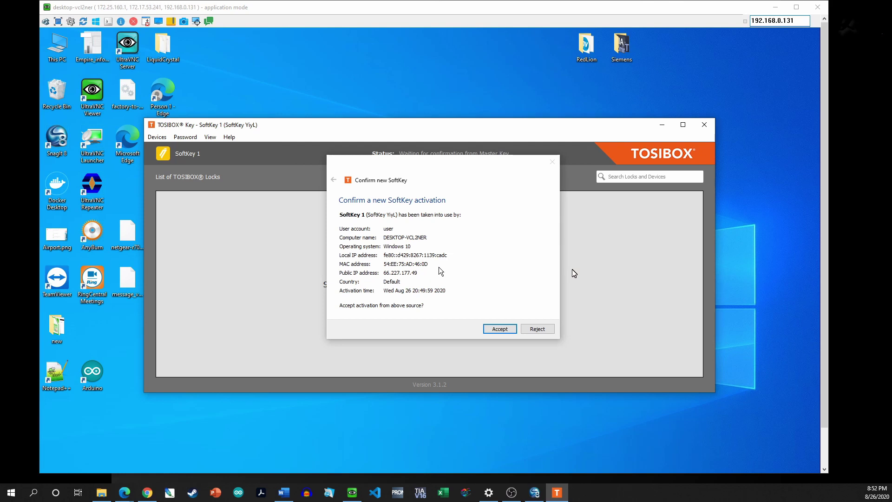
pyautogui.click(498, 329)
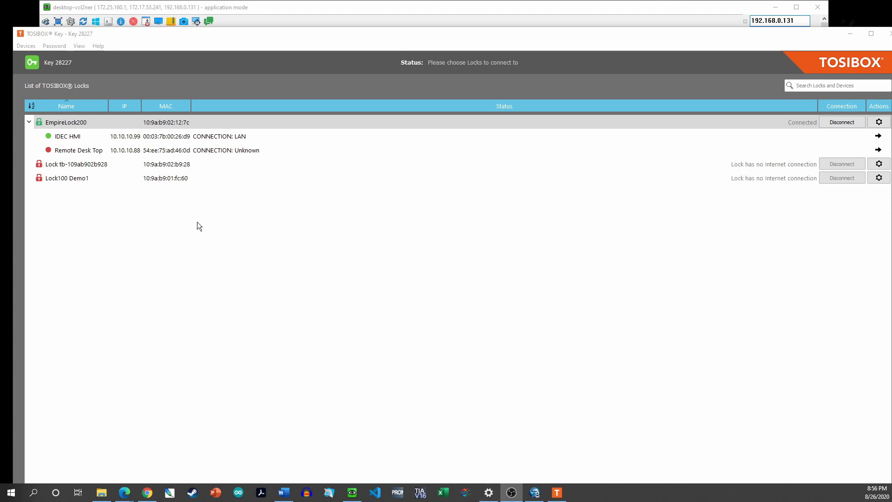
# Step: In the Key Manager, edit the access rights of SoftKey 1 in the Sales Demo Team group to allow EmpireLock200
pyautogui.click(29, 49)
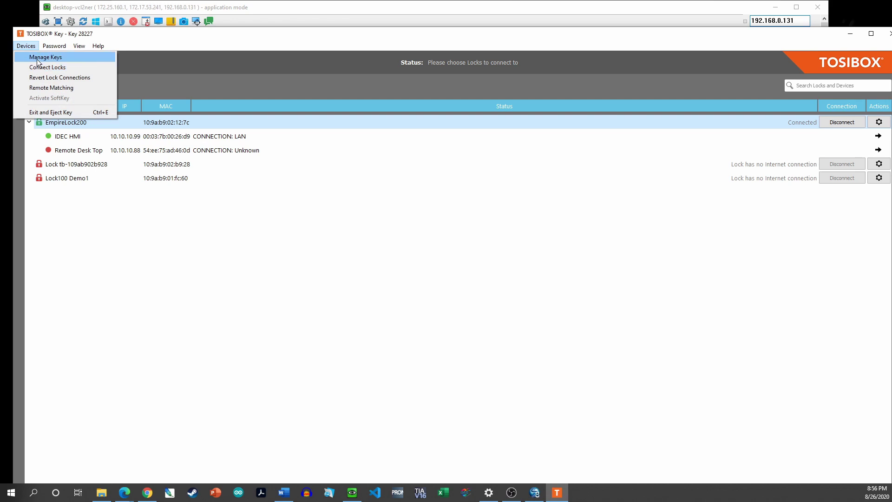
pyautogui.click(37, 59)
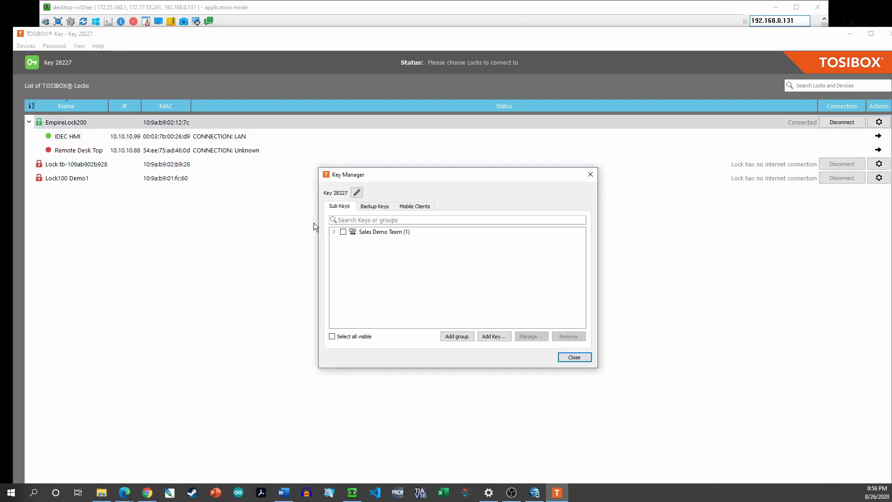
pyautogui.click(334, 234)
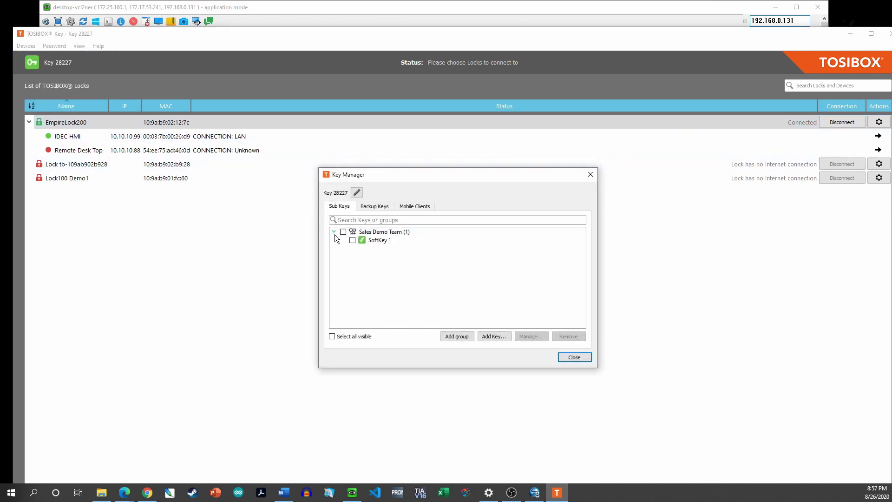
pyautogui.click(369, 241)
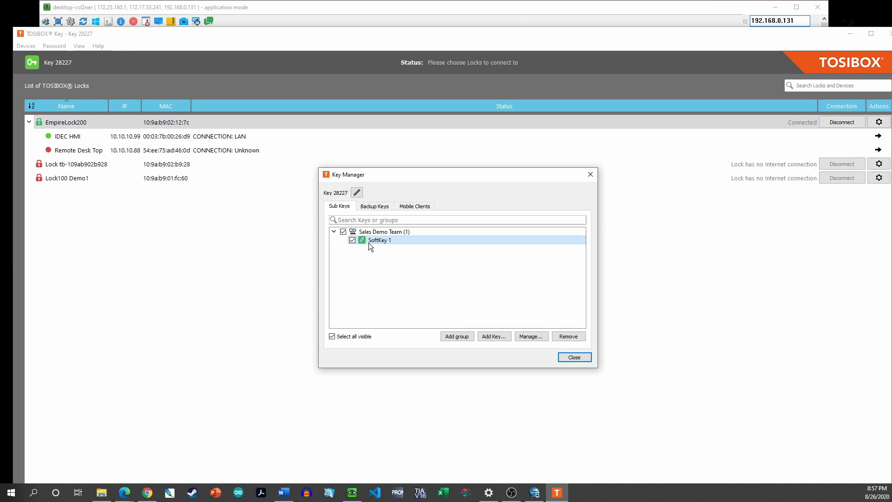
pyautogui.click(529, 336)
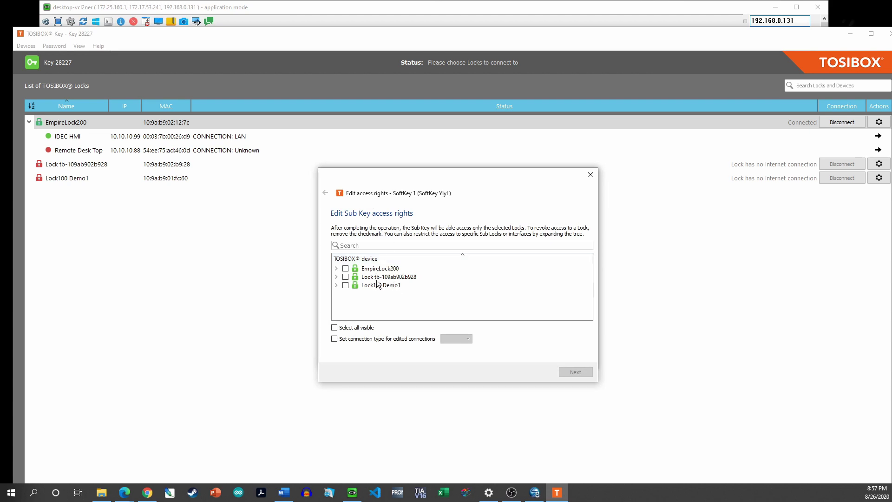
pyautogui.click(346, 269)
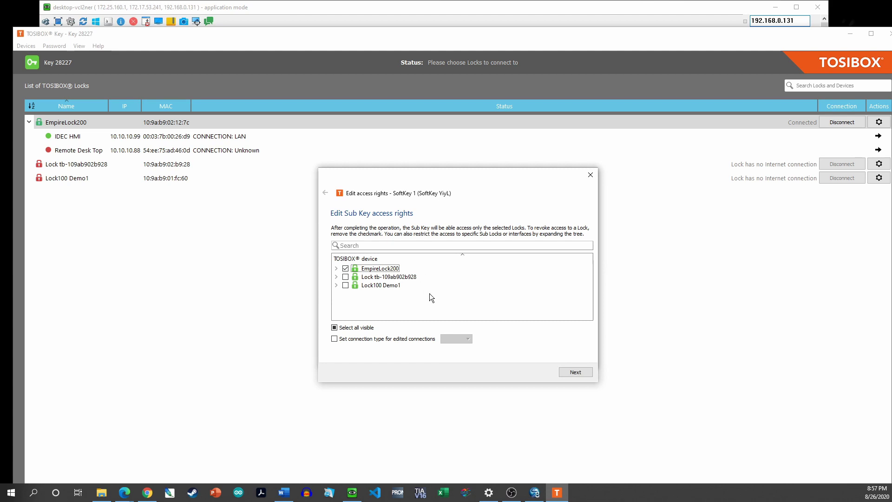
pyautogui.click(580, 373)
pyautogui.click(581, 372)
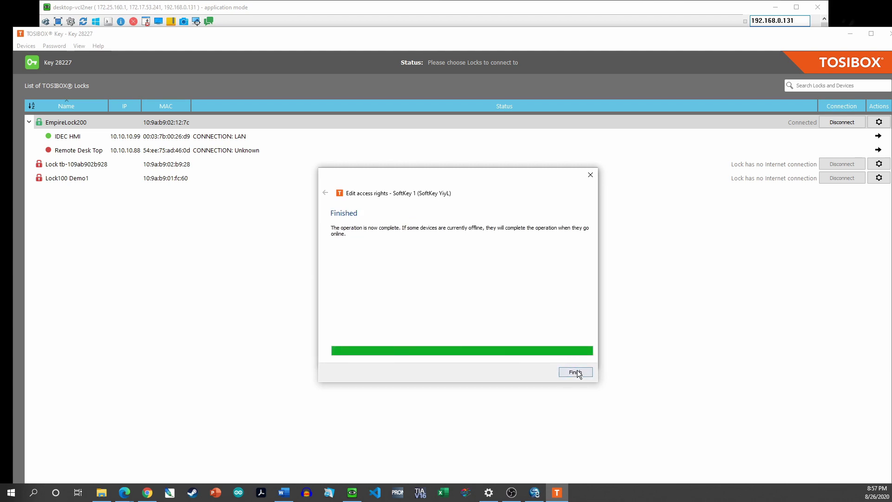
# Step: Close the finished access rights edit, connect SoftKey 1 to EmpireLock200 and select its IDEC HMI device
pyautogui.click(576, 372)
pyautogui.click(851, 35)
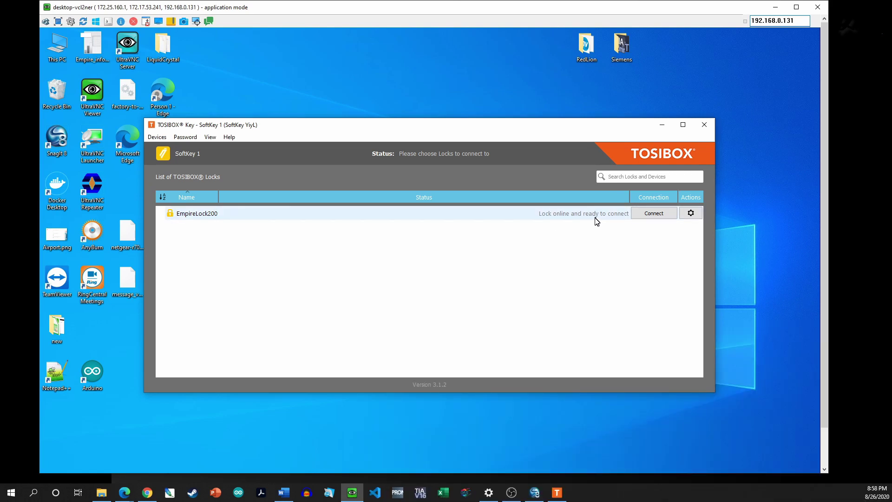
pyautogui.click(654, 216)
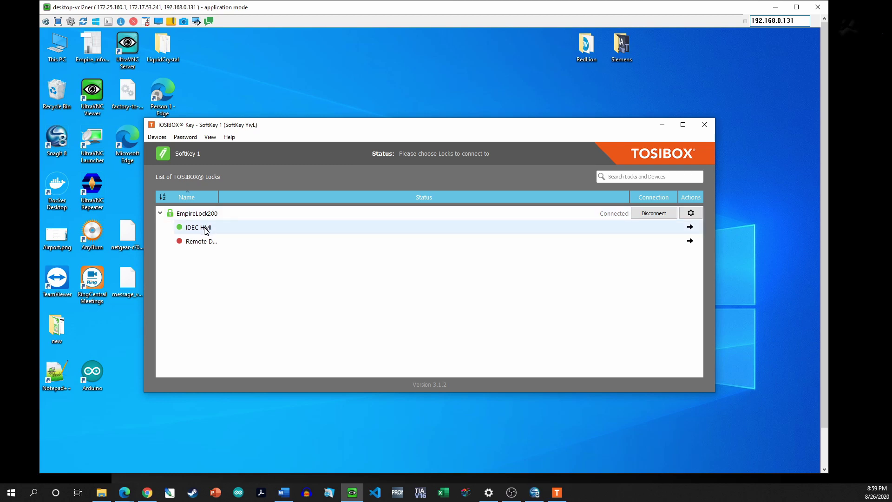
pyautogui.click(219, 231)
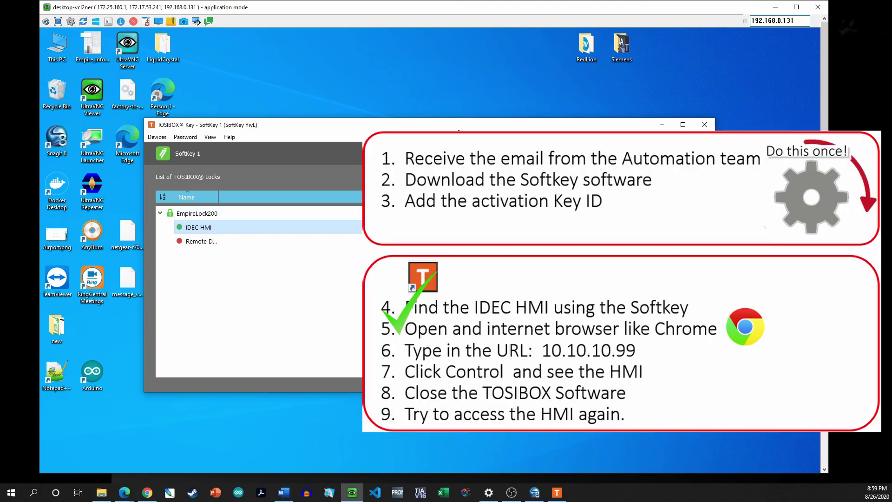
# Step: Switch to Chrome, open the HMI web page at 10.10.10.99 and sign in with the username user
pyautogui.click(148, 494)
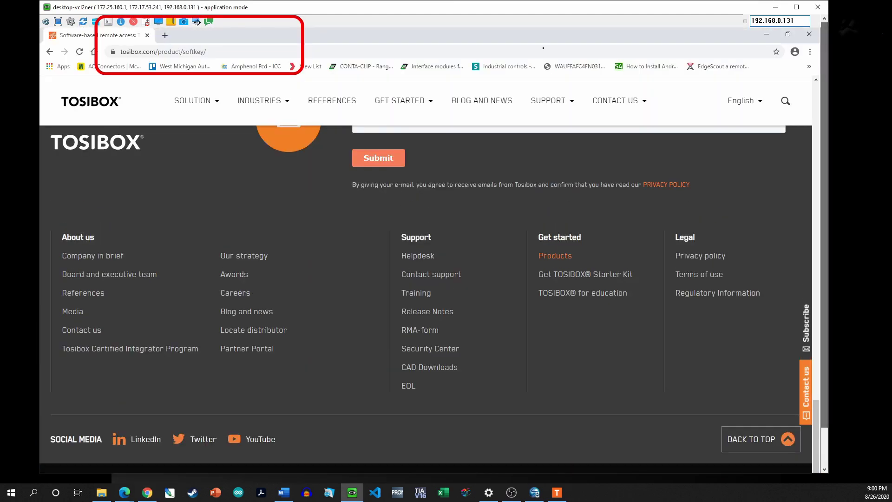
pyautogui.click(313, 55)
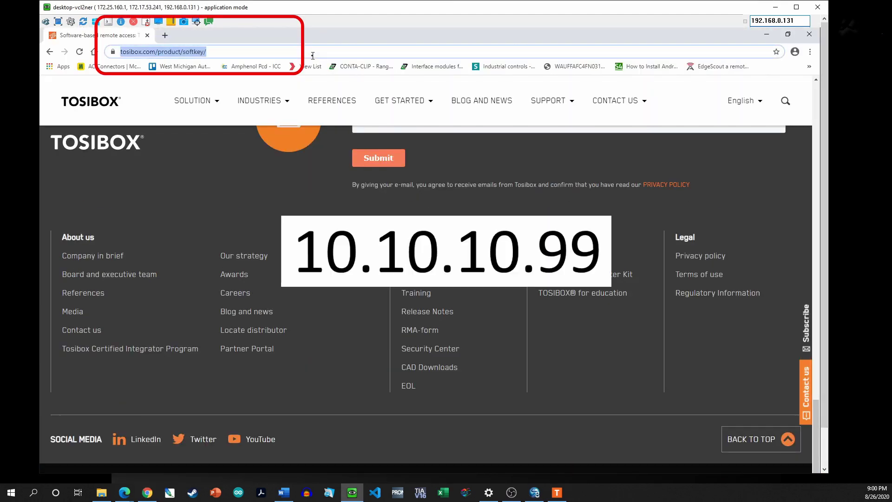
pyautogui.write('10.10.10.99')
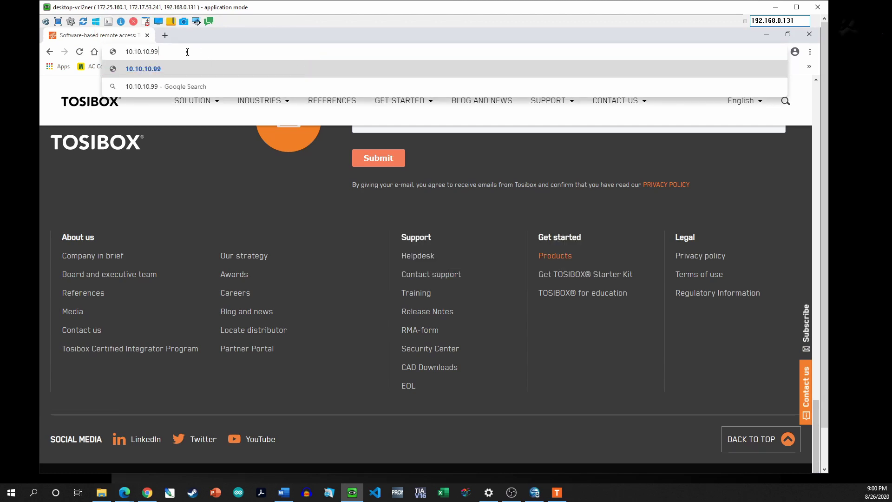
pyautogui.press('Return')
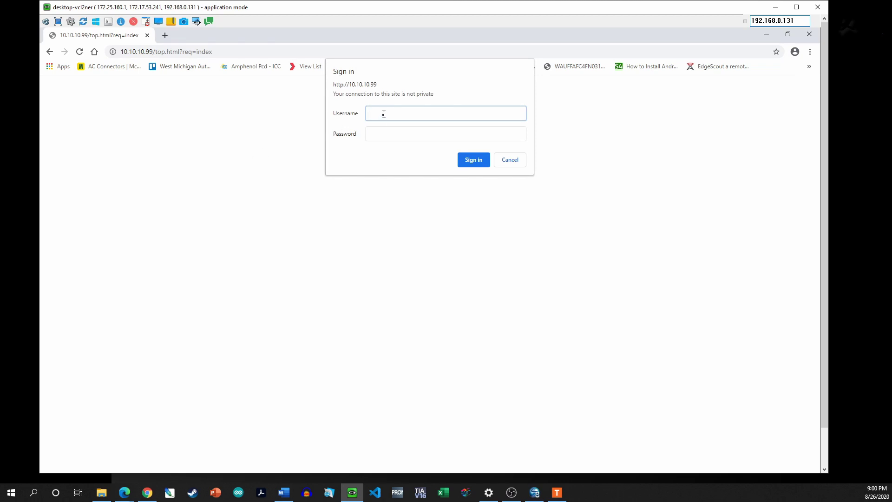
pyautogui.write('user')
pyautogui.click(463, 160)
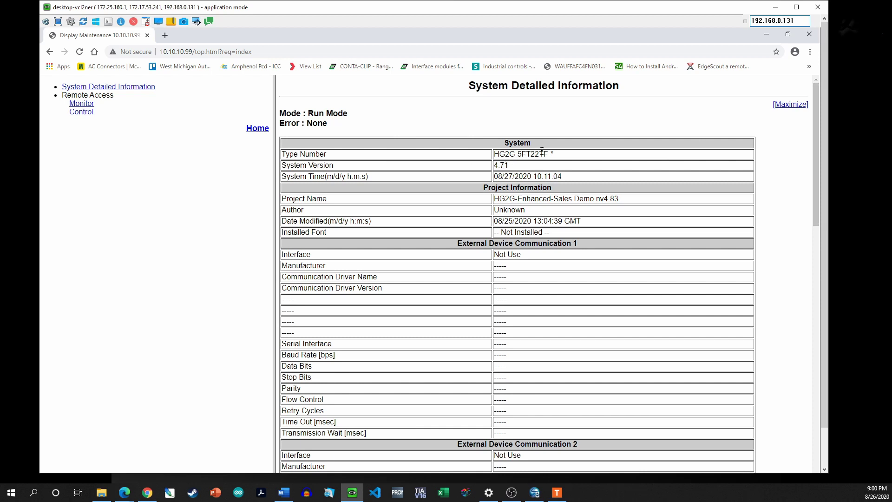
# Step: Examine the type number and system version in the HMI's System Detailed Information
pyautogui.moveTo(552, 154); pyautogui.dragTo(472, 158)
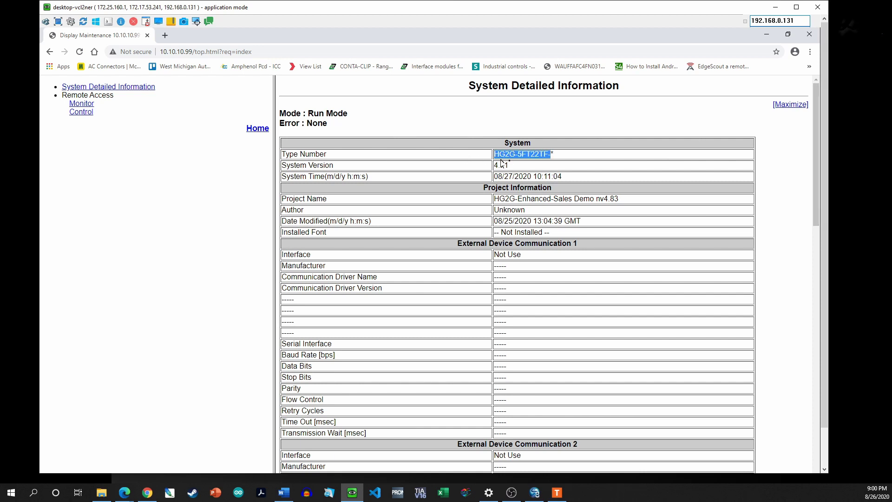
pyautogui.click(535, 170)
pyautogui.moveTo(534, 170); pyautogui.dragTo(493, 168)
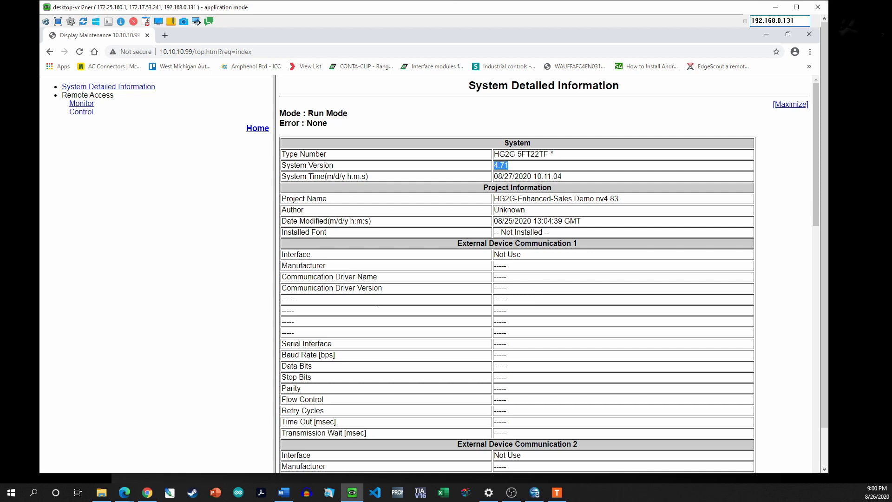
pyautogui.click(221, 288)
# Step: In the HMI's remote control, switch on Pallet C and Pallet A, turn Product X off, and toggle the Product Y pump on and off
pyautogui.click(84, 113)
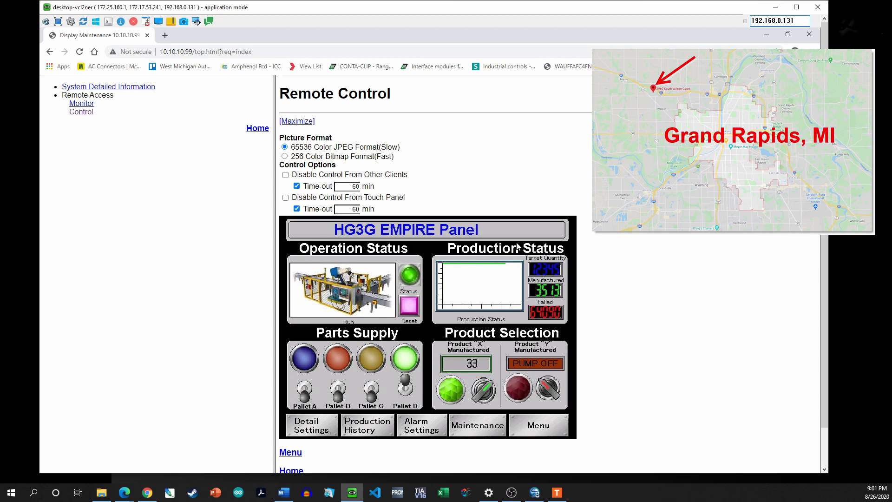
pyautogui.click(372, 398)
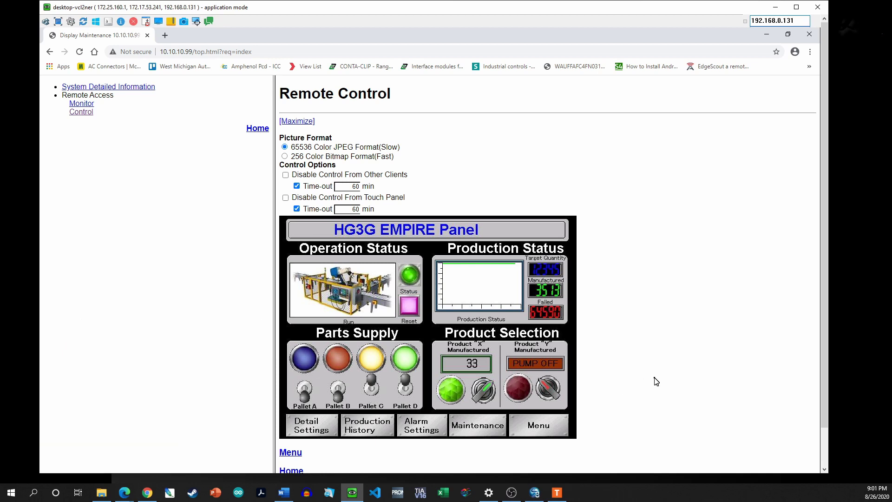
pyautogui.click(549, 393)
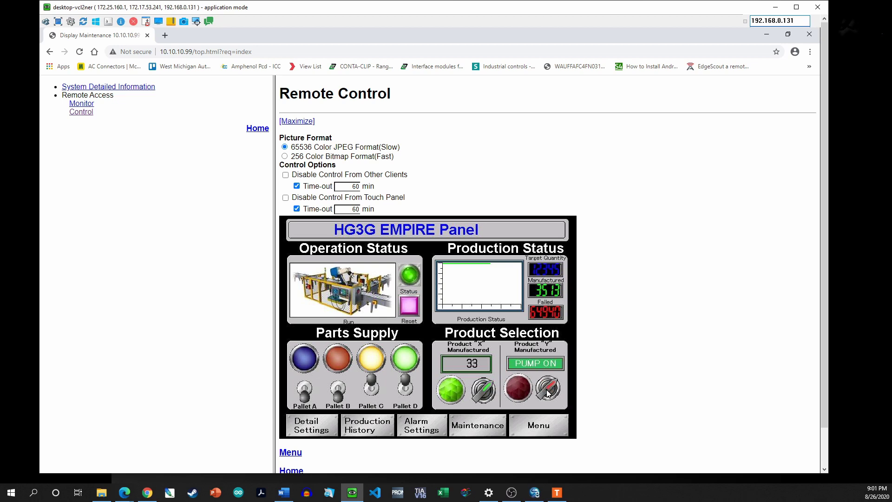
pyautogui.click(482, 399)
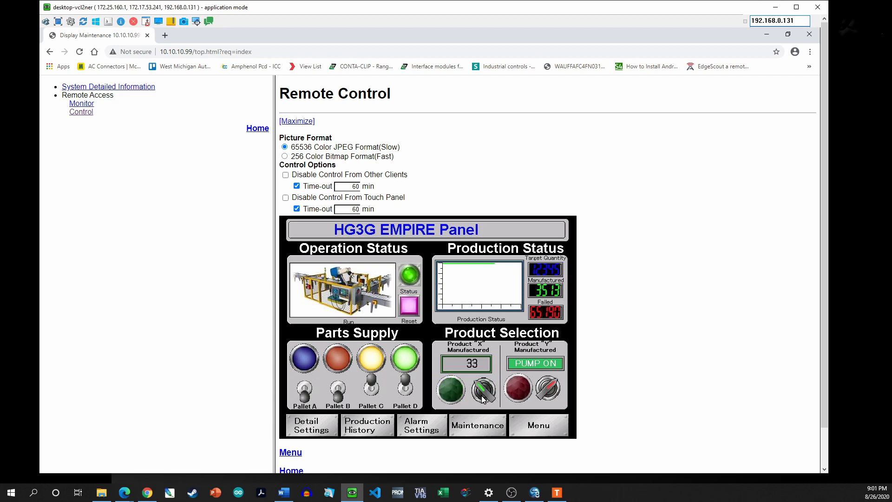
pyautogui.click(544, 393)
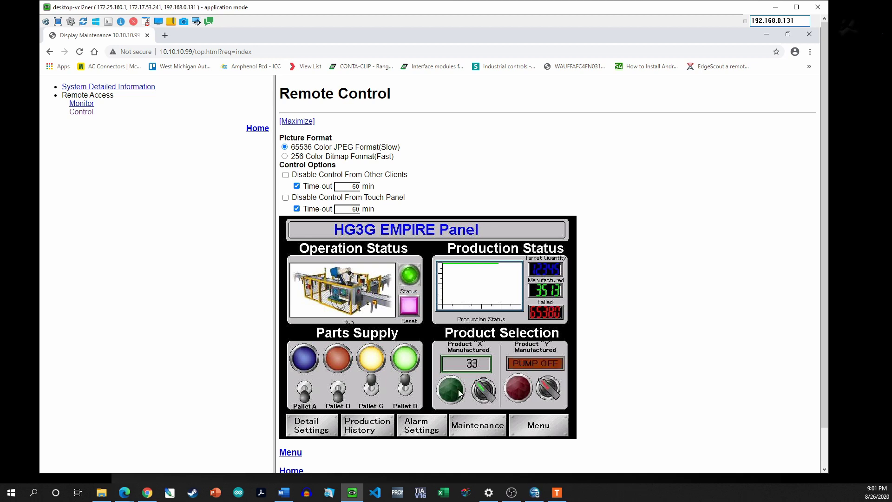
pyautogui.click(305, 390)
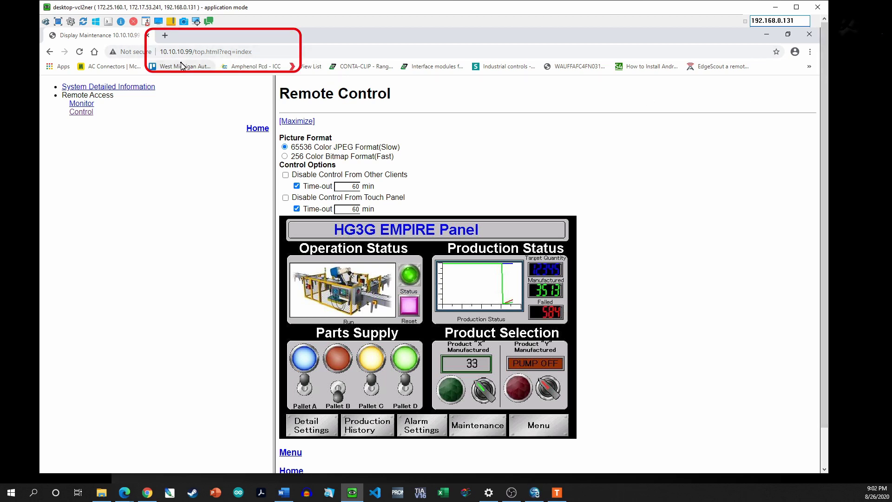
# Step: Minimize Chrome, then exit the TOSIBOX Key software and close all its VPN connections
pyautogui.click(270, 52)
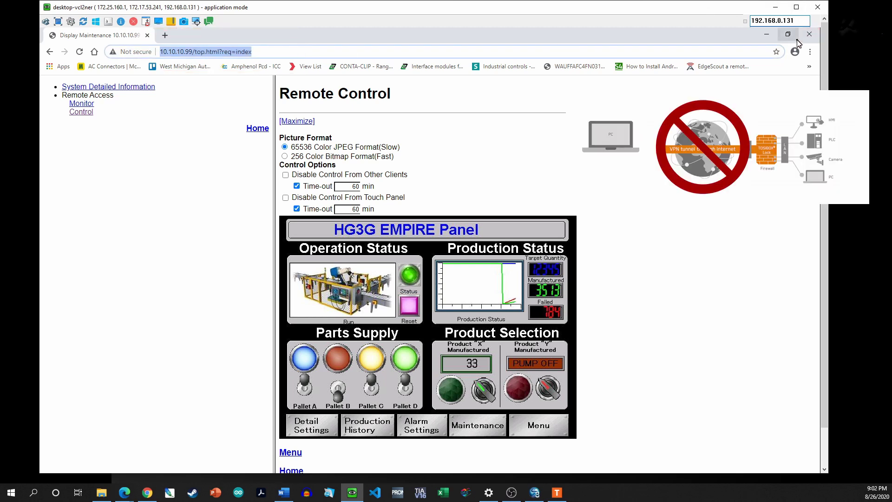
pyautogui.click(768, 35)
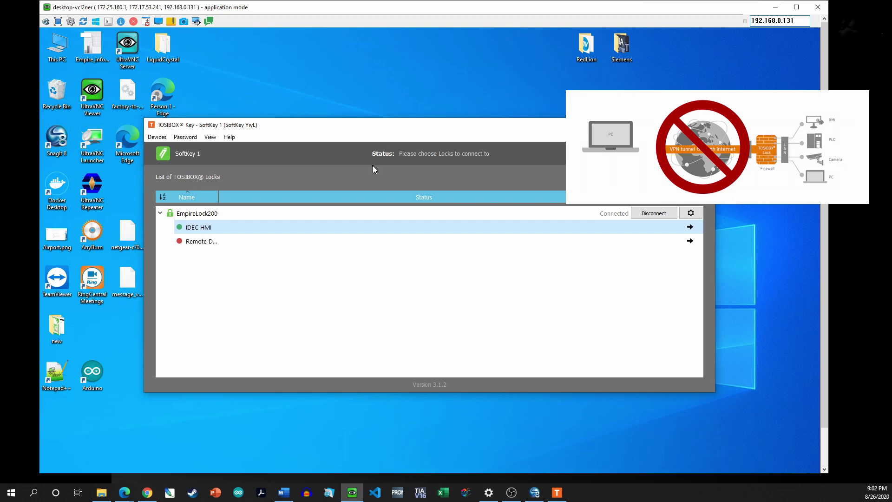
pyautogui.click(705, 127)
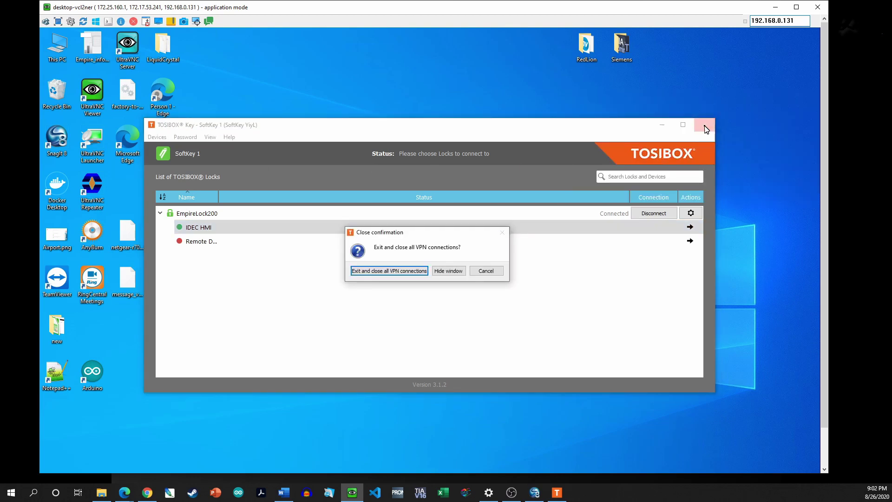
pyautogui.click(380, 275)
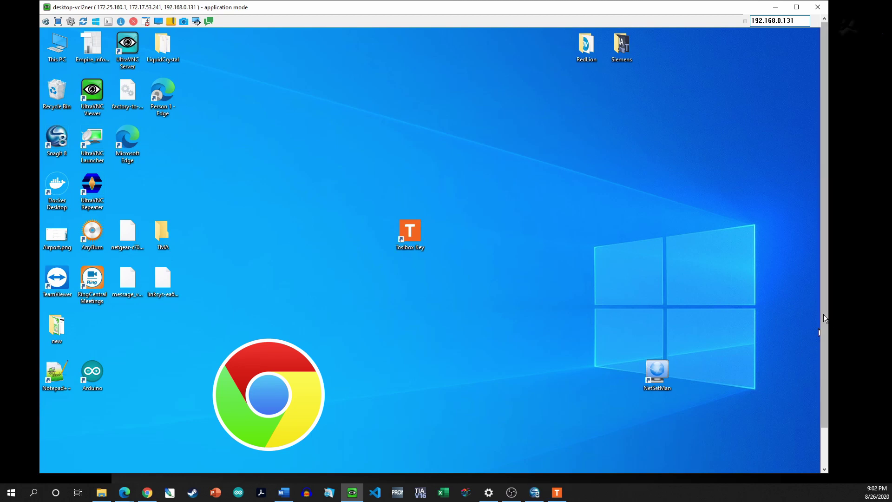
# Step: Back in Chrome, try to reach the HMI through its remote Control page and by loading and reloading 10.10.10.99
pyautogui.scroll(-2, 825, 379)
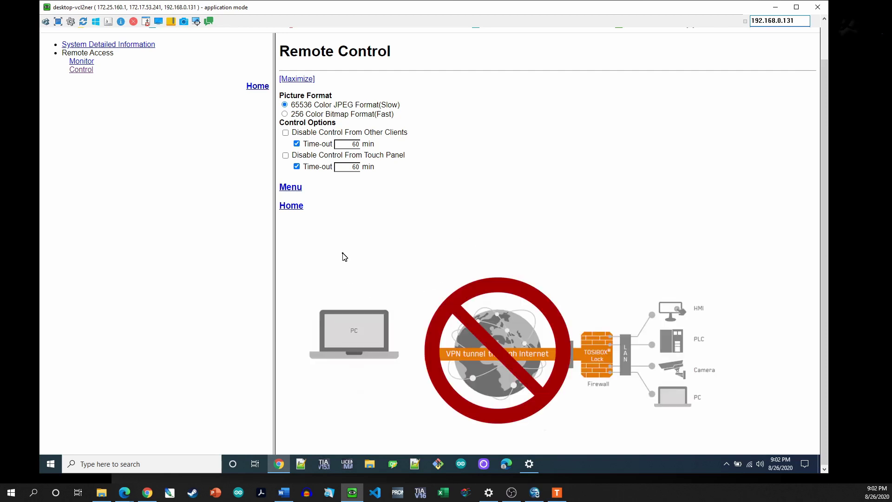
pyautogui.click(86, 69)
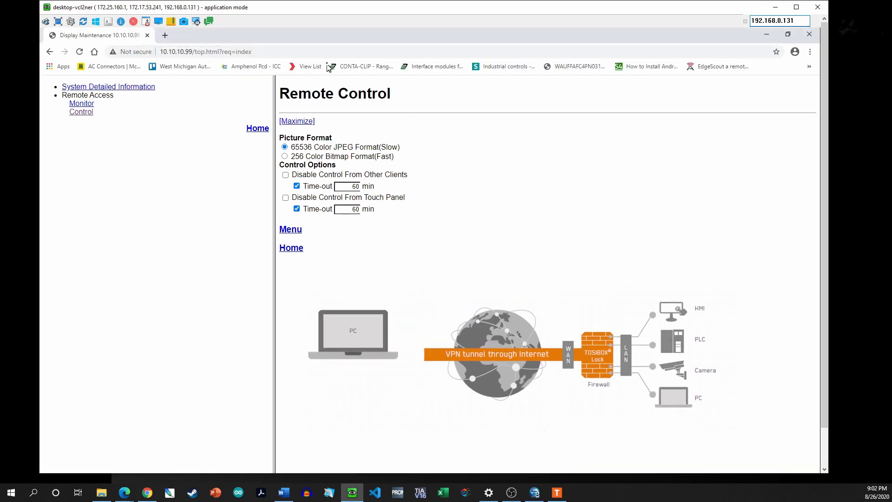
pyautogui.click(295, 50)
pyautogui.click(295, 50)
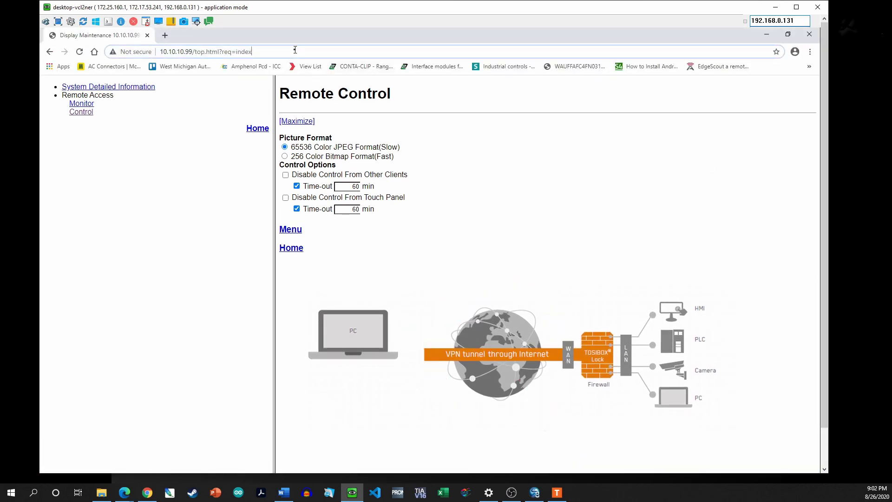
pyautogui.moveTo(295, 49); pyautogui.dragTo(160, 52)
pyautogui.write('10.10.')
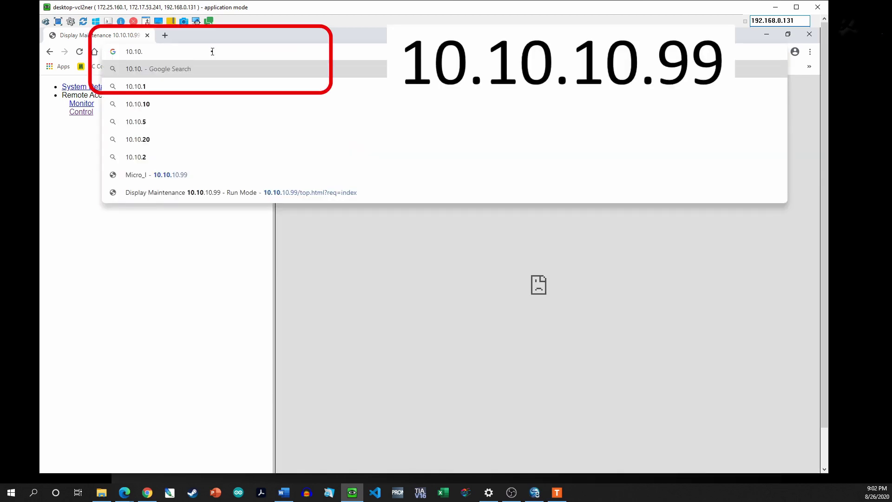
pyautogui.write('10')
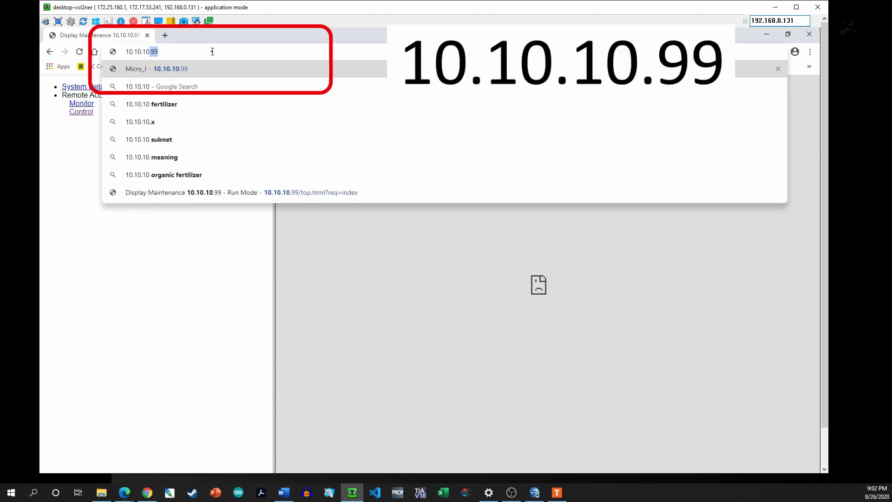
pyautogui.write('.99')
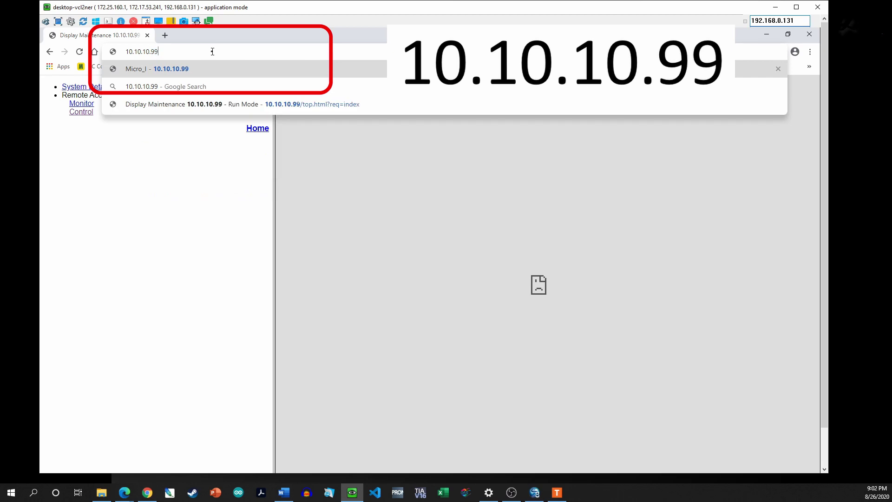
pyautogui.press('Return')
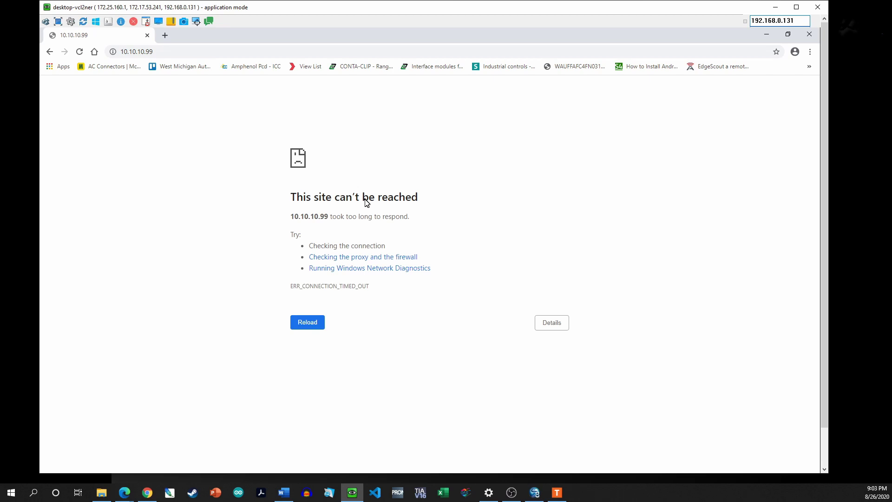
pyautogui.press('F5')
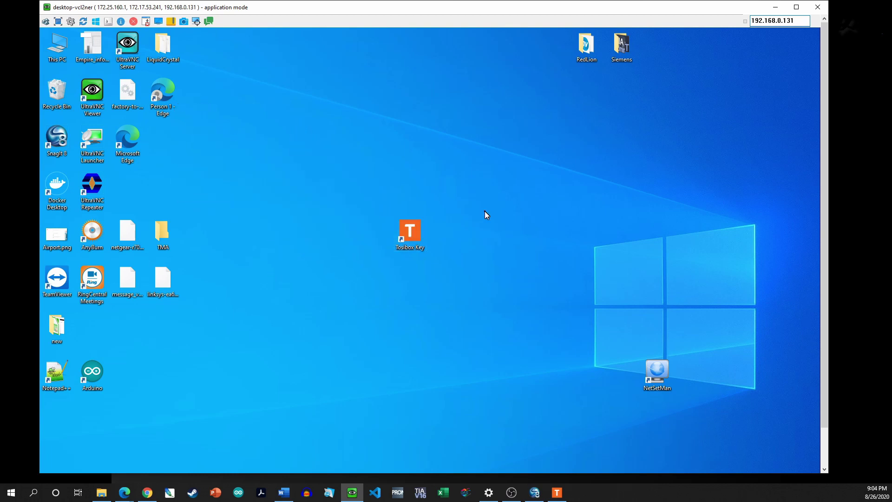
# Step: Unlock SoftKey 1 in the TOSIBOX Key software with its password and select the IDEC HMI under the connected EmpireLock200
pyautogui.write('a')
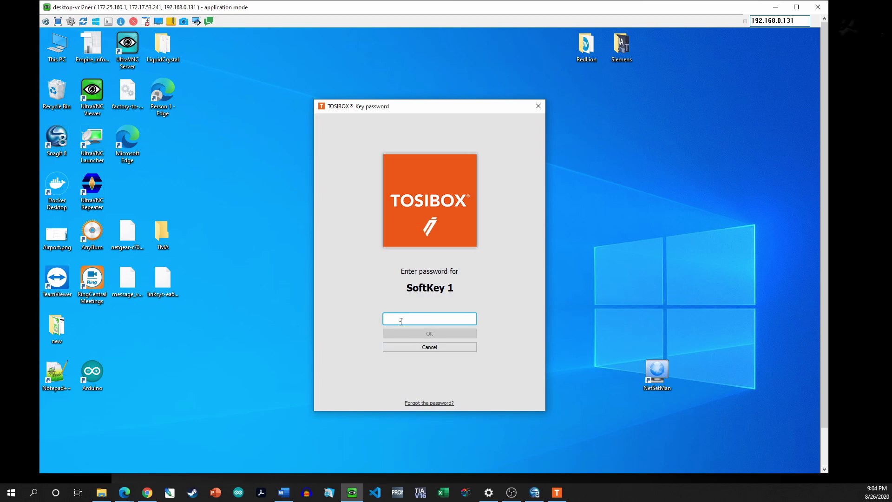
pyautogui.press('Return')
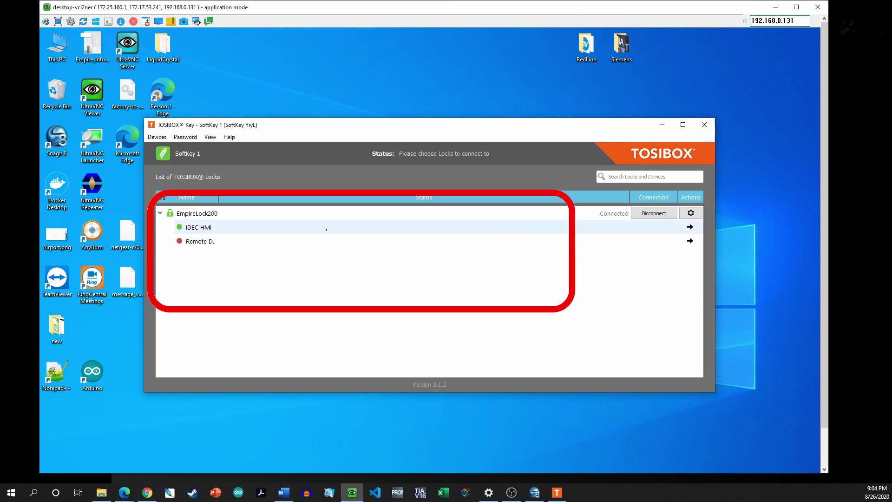
pyautogui.click(209, 231)
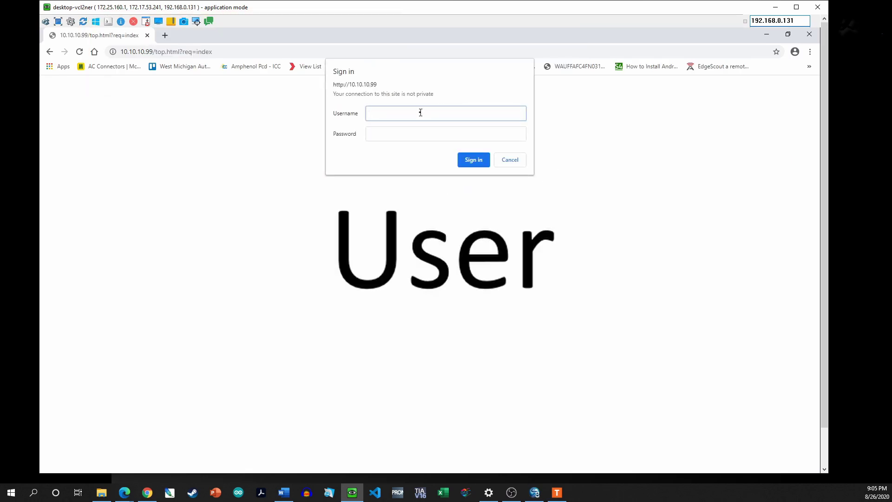
# Step: Sign in to the HMI page at 10.10.10.99 as User and switch Product X on in the remote control
pyautogui.write('User')
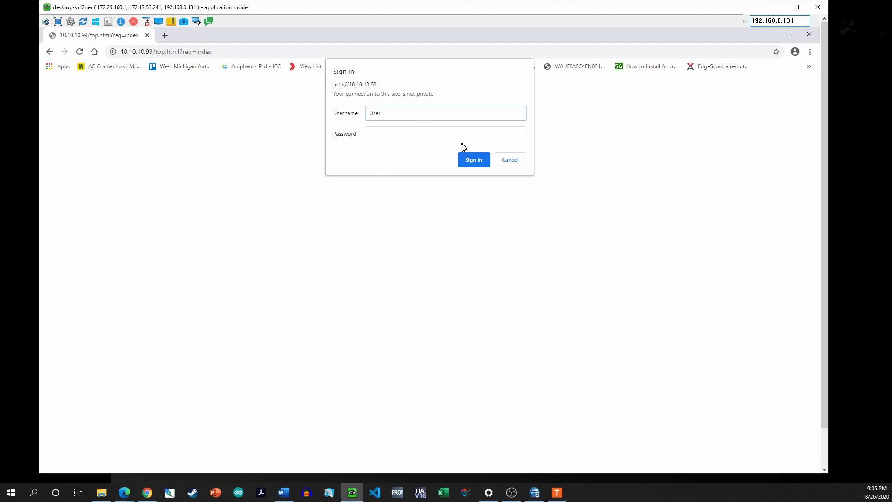
pyautogui.click(472, 160)
pyautogui.click(472, 160)
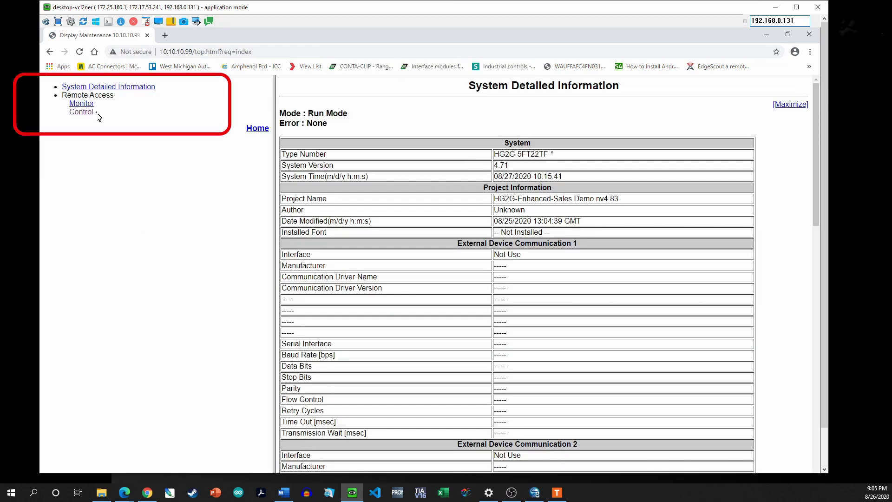
pyautogui.click(82, 112)
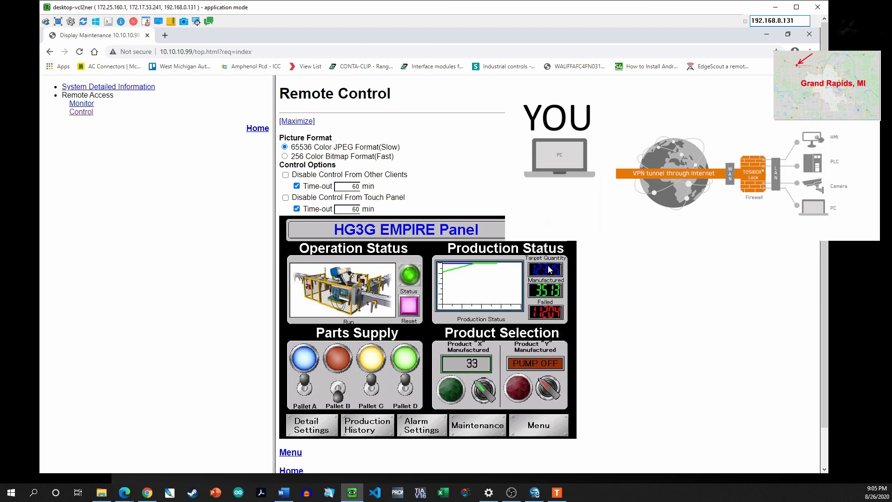
pyautogui.click(482, 393)
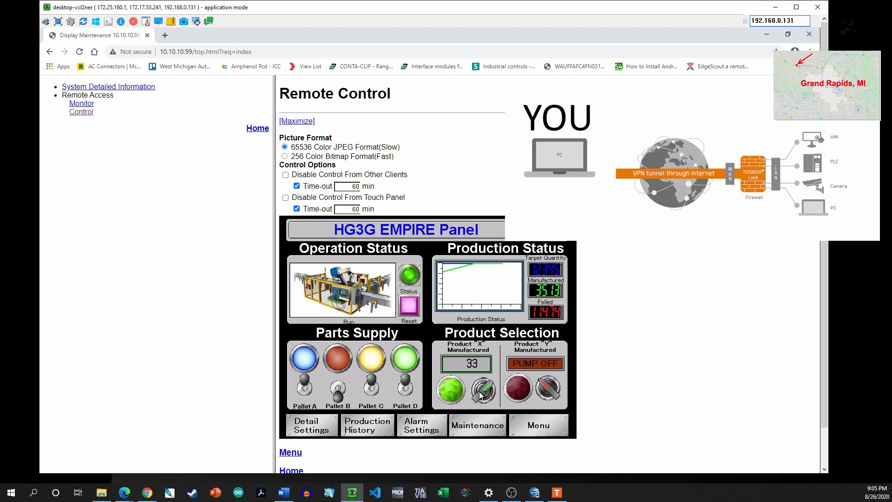
# Step: Switch the Product Y pump on in the HMI's remote control
pyautogui.click(549, 389)
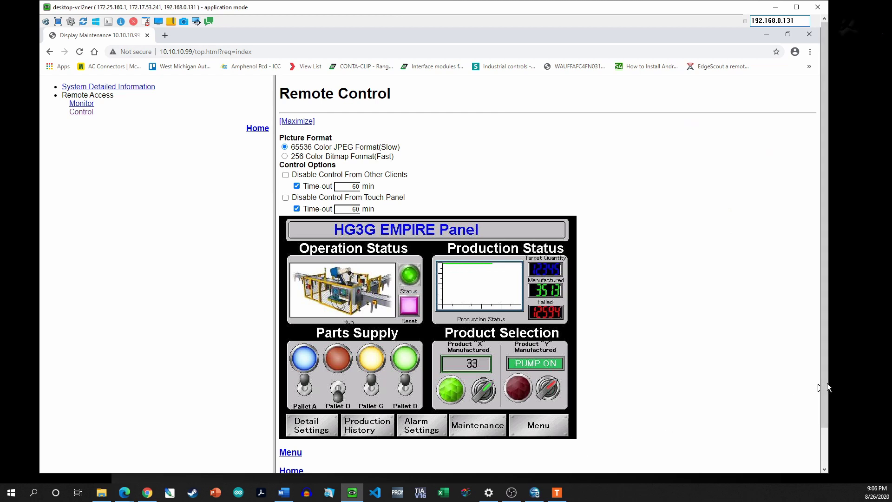
# Step: Switch to the TOSIBOX Key software and exit it, closing all VPN connections
pyautogui.scroll(-2, 821, 385)
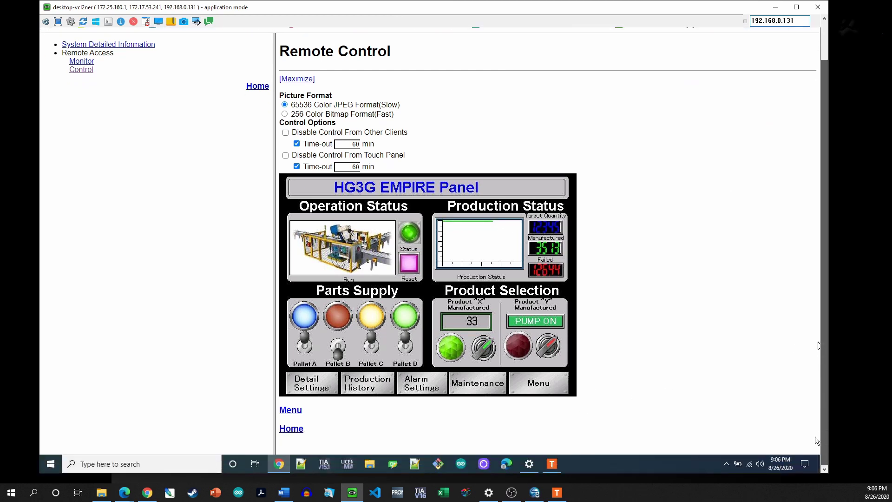
pyautogui.click(553, 464)
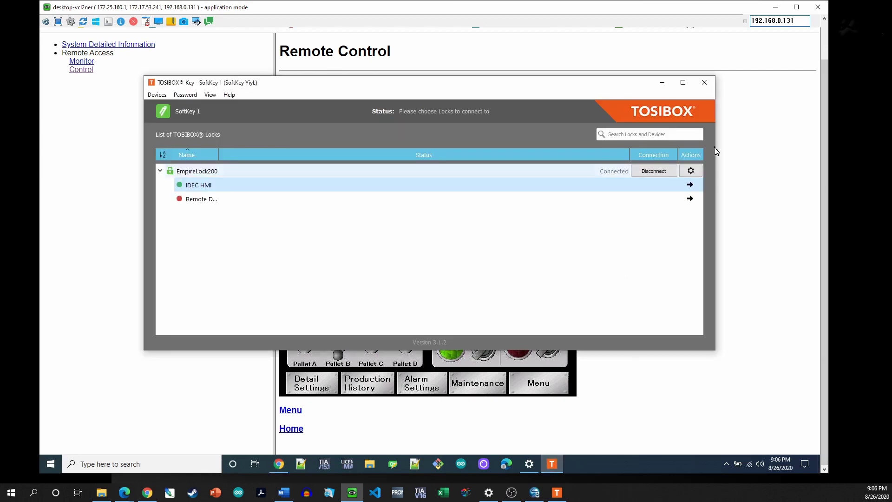
pyautogui.click(705, 84)
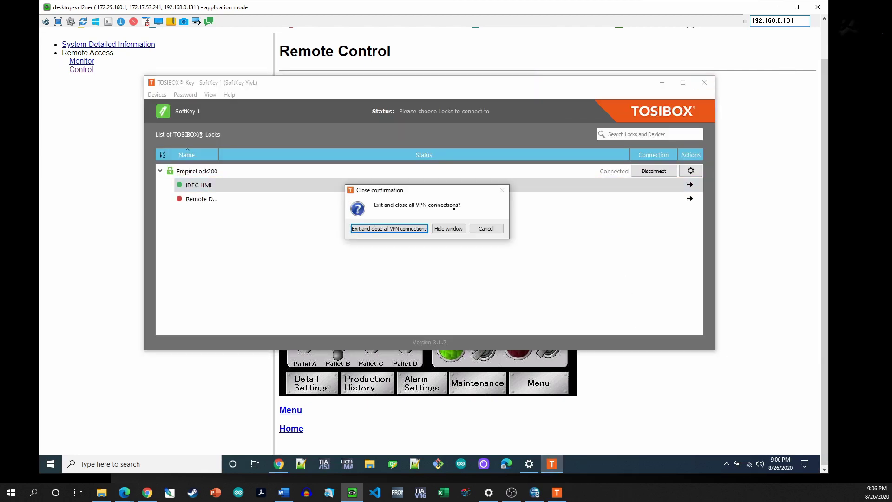
pyautogui.click(398, 228)
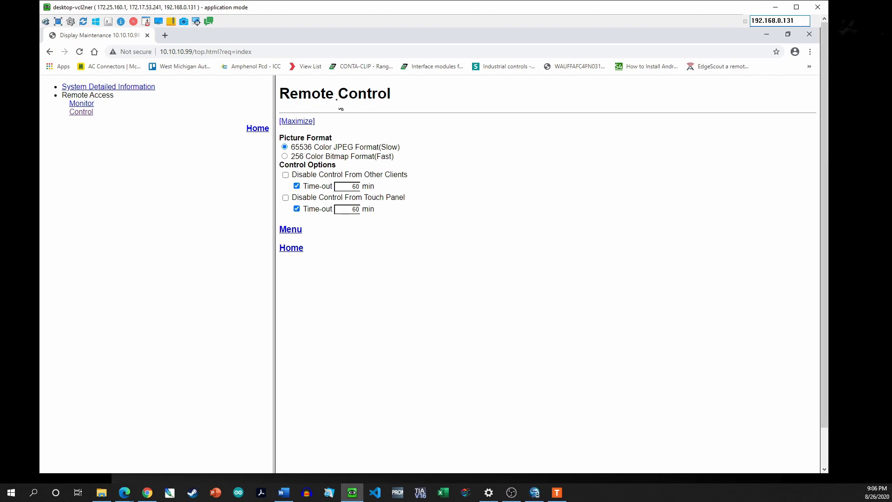
# Step: In Chrome, try to load the HMI page at 10.10.10.99/top.html?req=index and reload it to test access without the VPN
pyautogui.click(266, 53)
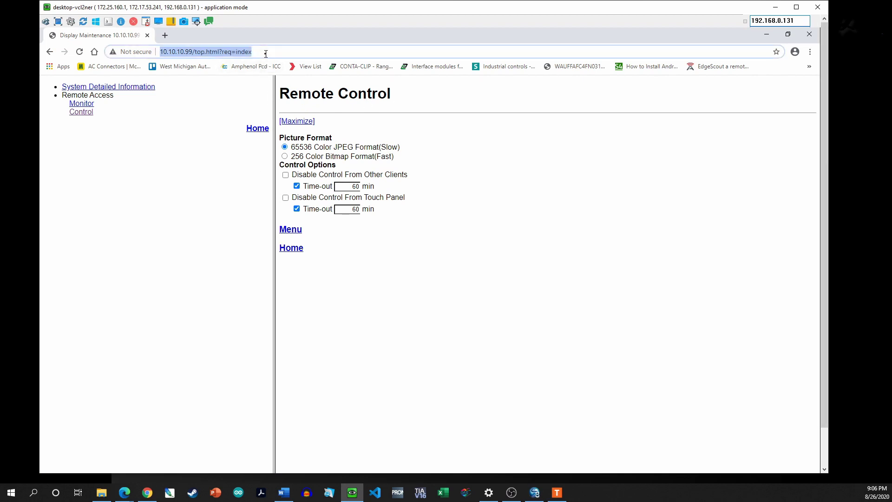
pyautogui.click(266, 54)
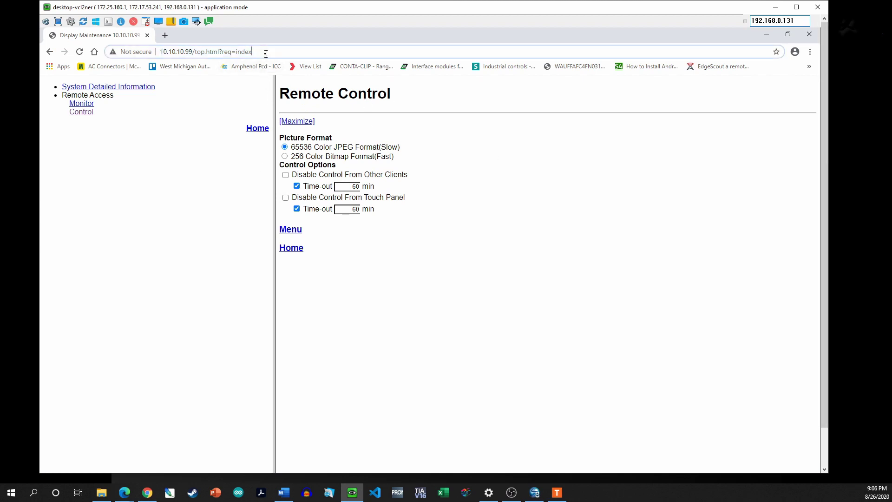
pyautogui.click(84, 87)
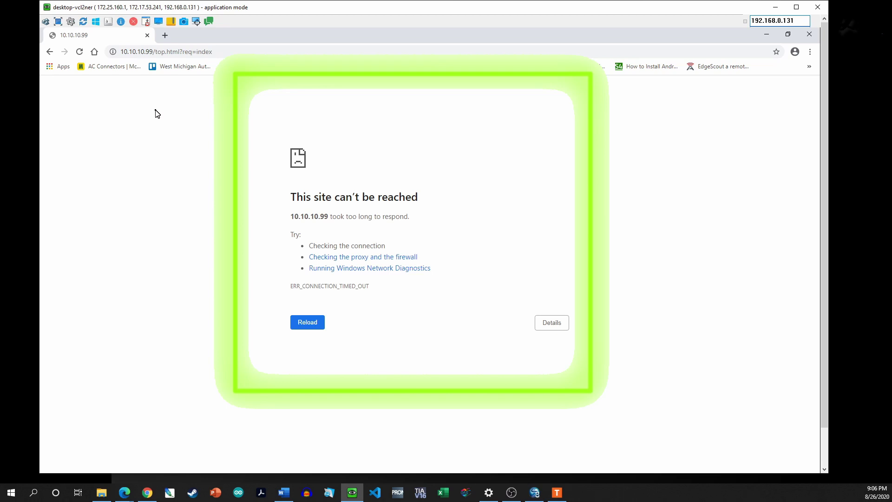
pyautogui.press('F5')
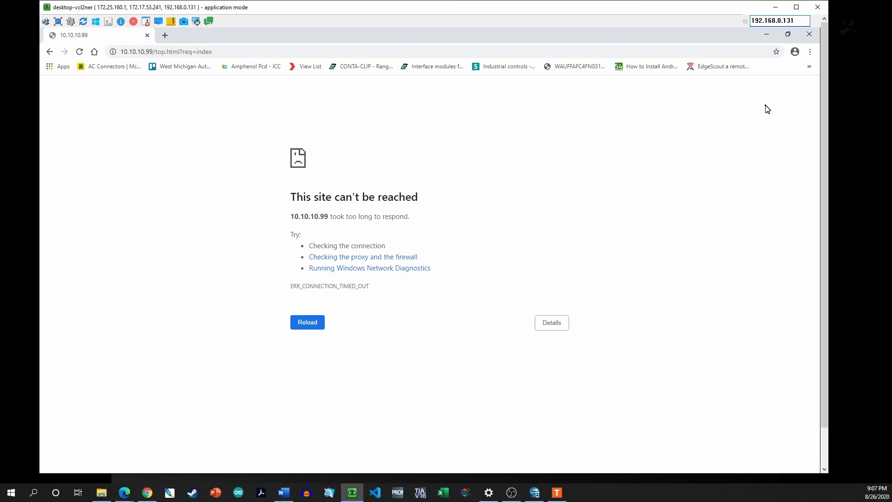
pyautogui.press('F5')
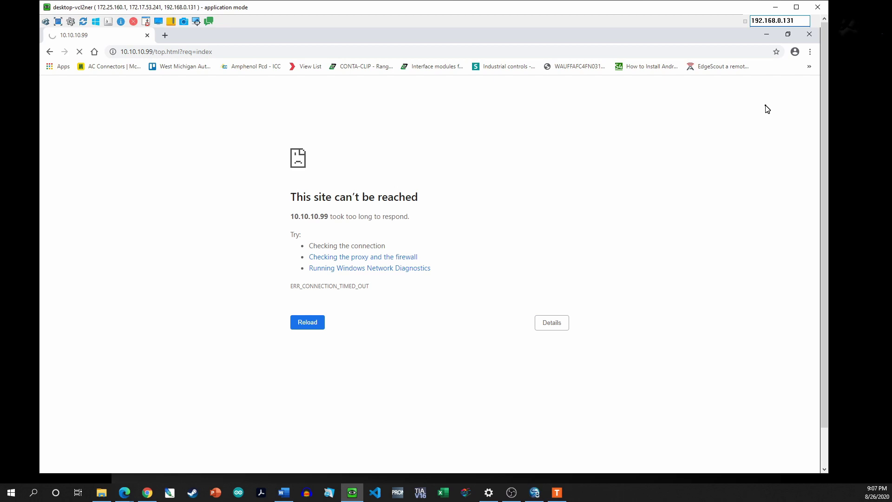